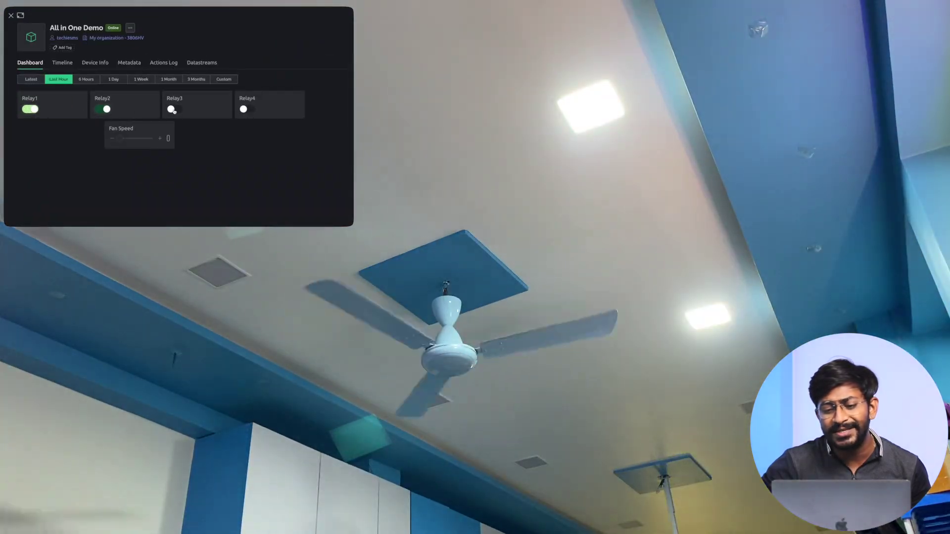
Turn Relay3 and Relay4 on, drop Fan Speed to 0, and turn Relay1 and Relay2 off
{"action": "left_click", "coordinate": [174, 109]}
{"action": "left_click", "coordinate": [248, 109]}
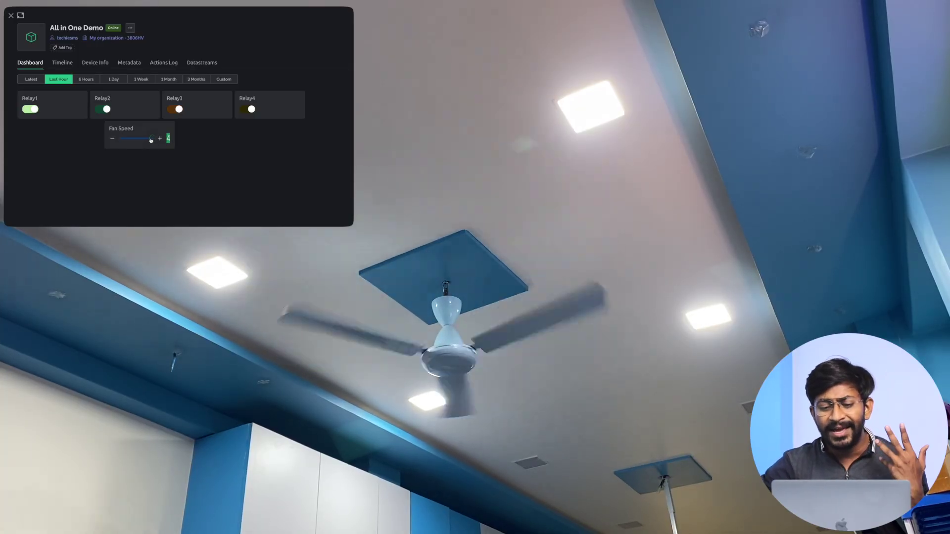
{"action": "left_click_drag", "start_coordinate": [145, 140], "coordinate": [116, 140]}
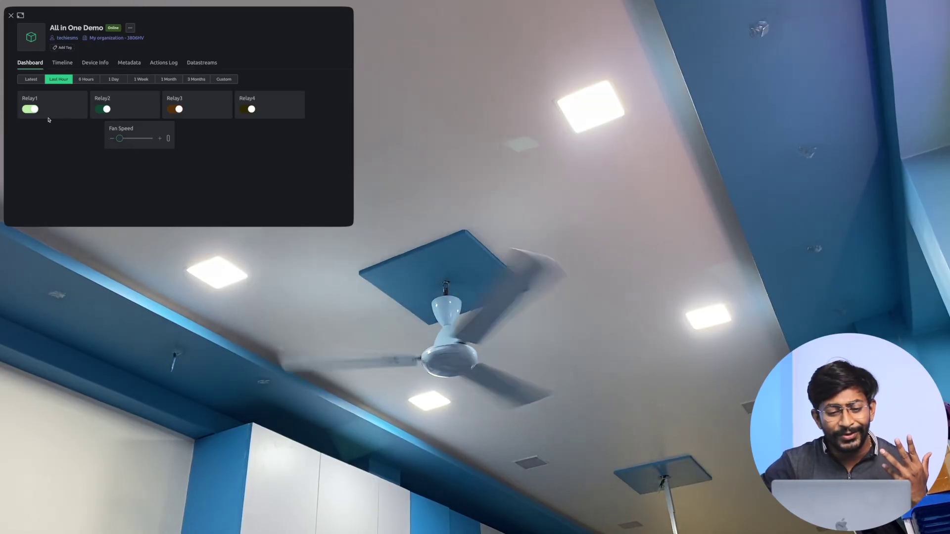
{"action": "left_click", "coordinate": [34, 109]}
{"action": "left_click", "coordinate": [102, 110]}
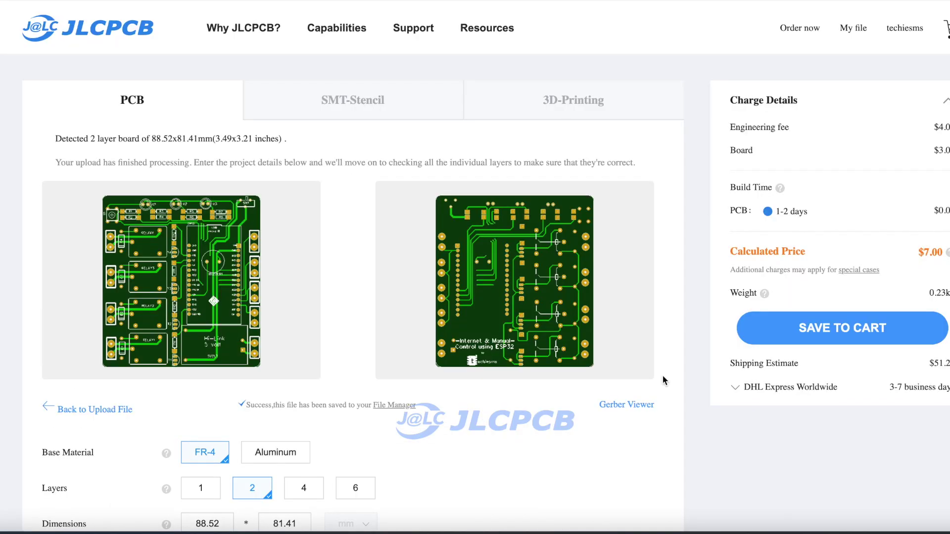
Choose Green as the PCB colour and save the board order to the cart
{"action": "scroll", "coordinate": [664, 396], "scroll_direction": "down", "scroll_amount": 2}
{"action": "left_click", "coordinate": [221, 451]}
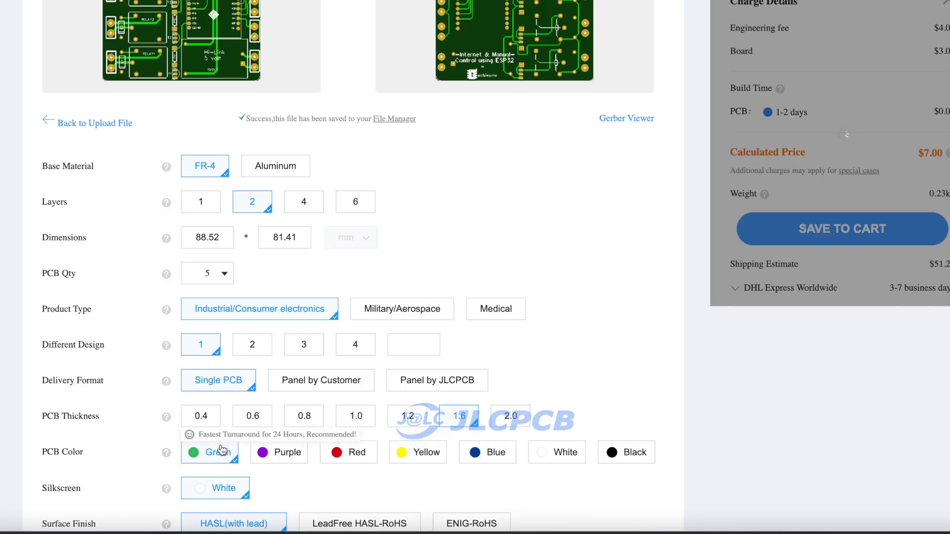
{"action": "left_click", "coordinate": [818, 226]}
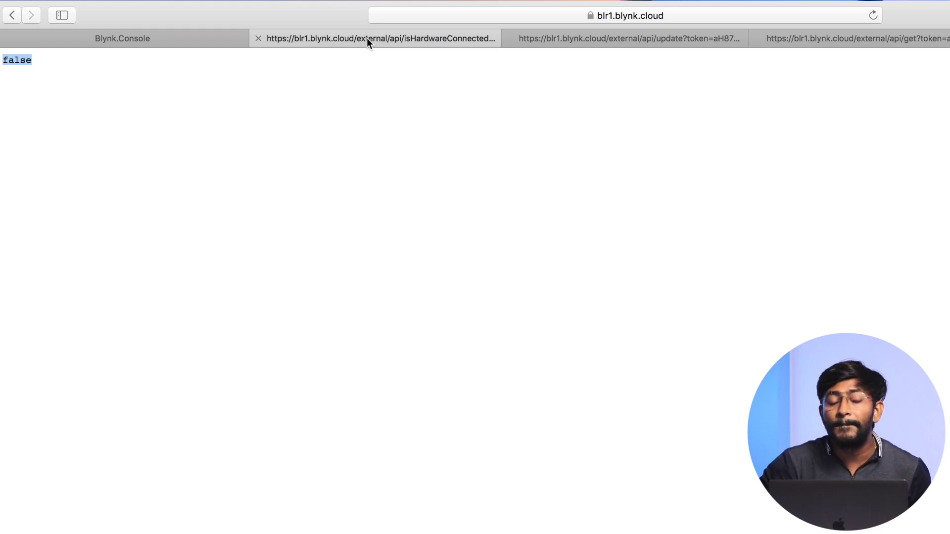
Point out the blr1.blynk.cloud server in the request URL and the matching blr1 region on the dashboard
{"action": "left_click", "coordinate": [406, 17]}
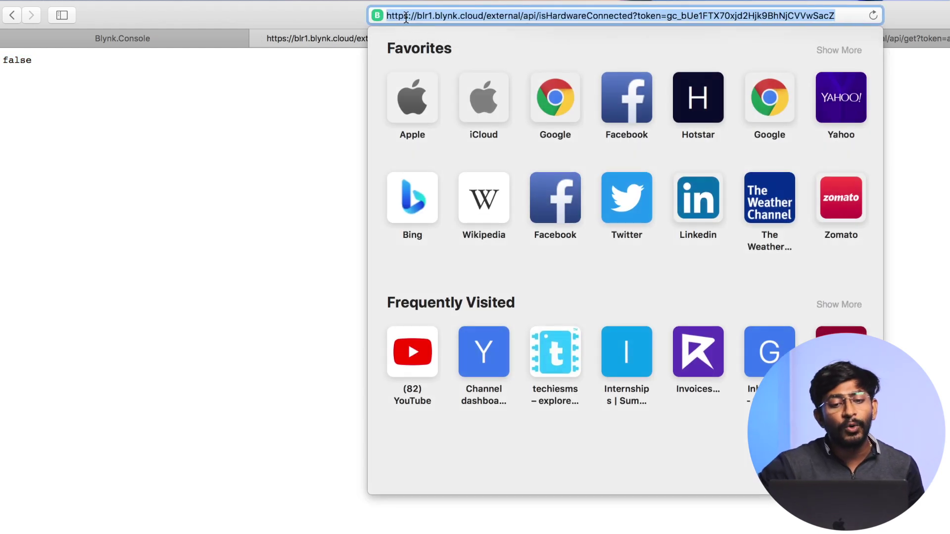
{"action": "left_click", "coordinate": [406, 17]}
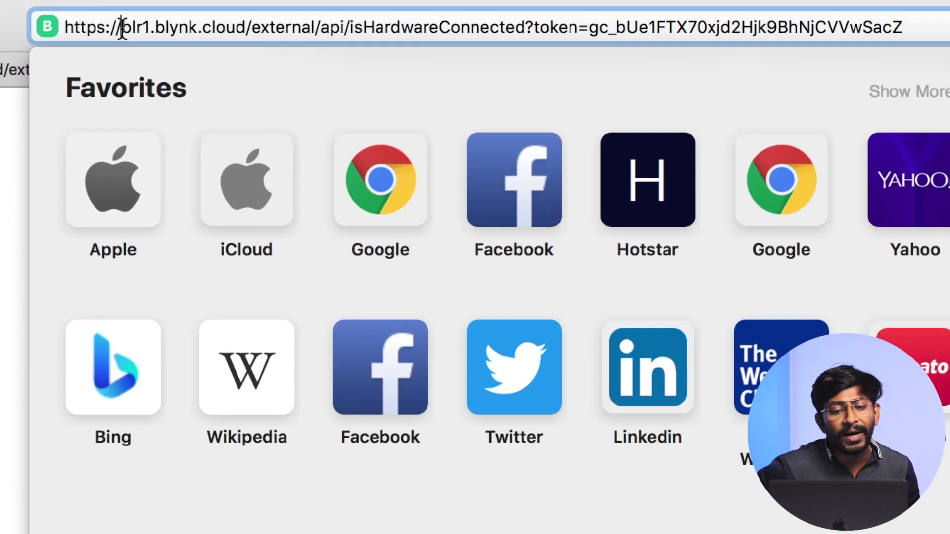
{"action": "left_click_drag", "start_coordinate": [416, 15], "coordinate": [473, 11]}
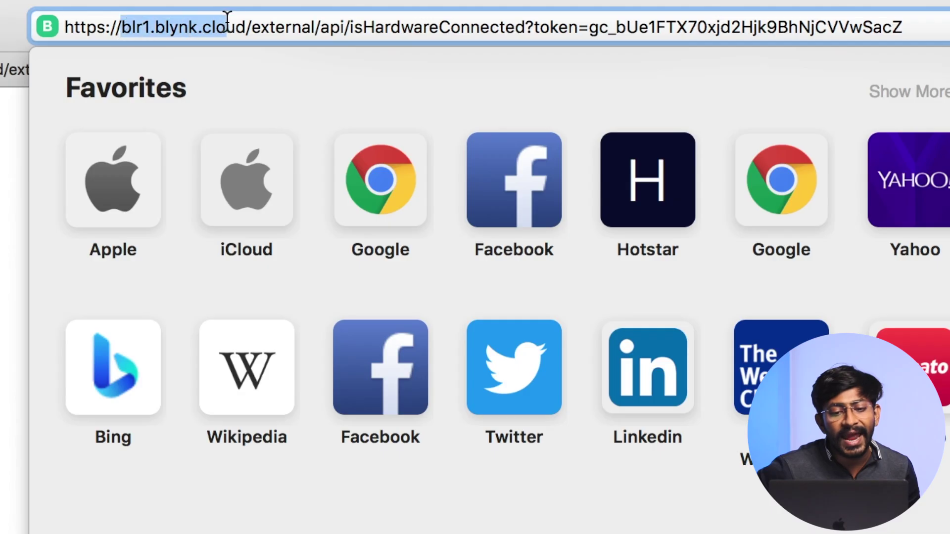
{"action": "left_click_drag", "start_coordinate": [227, 18], "coordinate": [247, 18]}
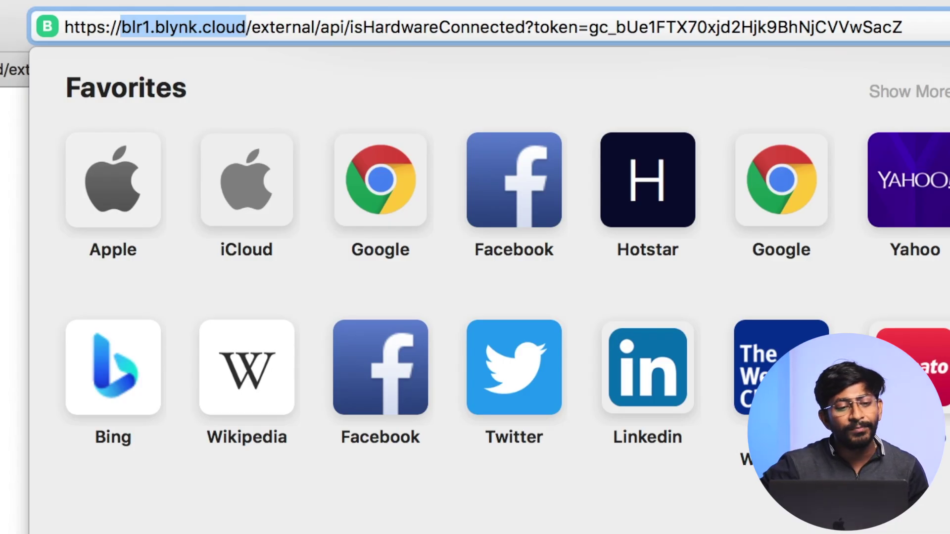
{"action": "key", "text": "ctrl+shift+Tab"}
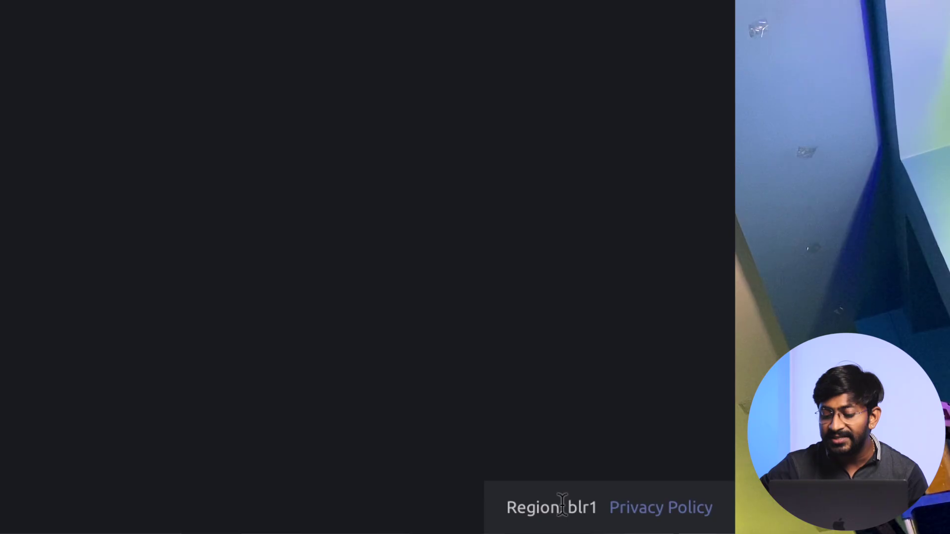
{"action": "left_click_drag", "start_coordinate": [566, 505], "coordinate": [603, 504]}
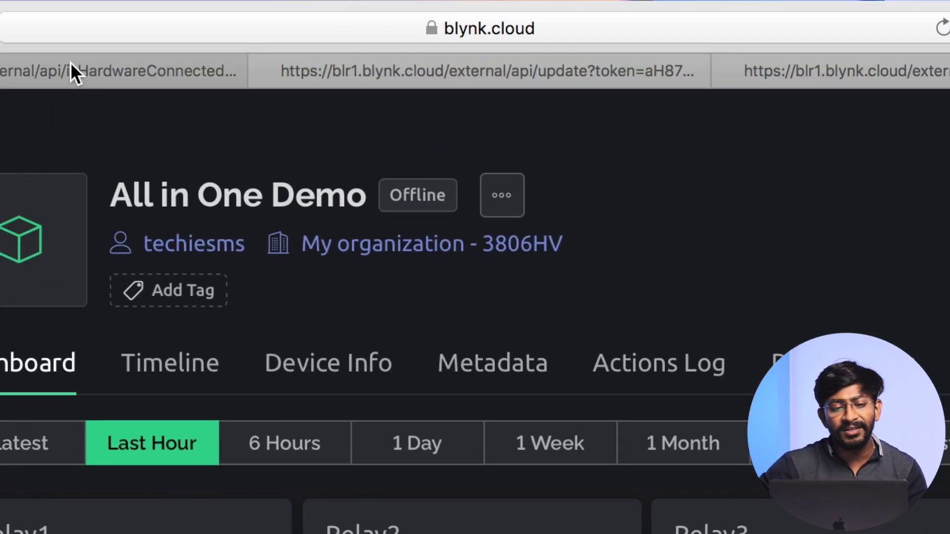
Highlight the external, api, isHardwareConnected and token parts of the request URL
{"action": "left_click", "coordinate": [70, 61]}
{"action": "left_click", "coordinate": [112, 47]}
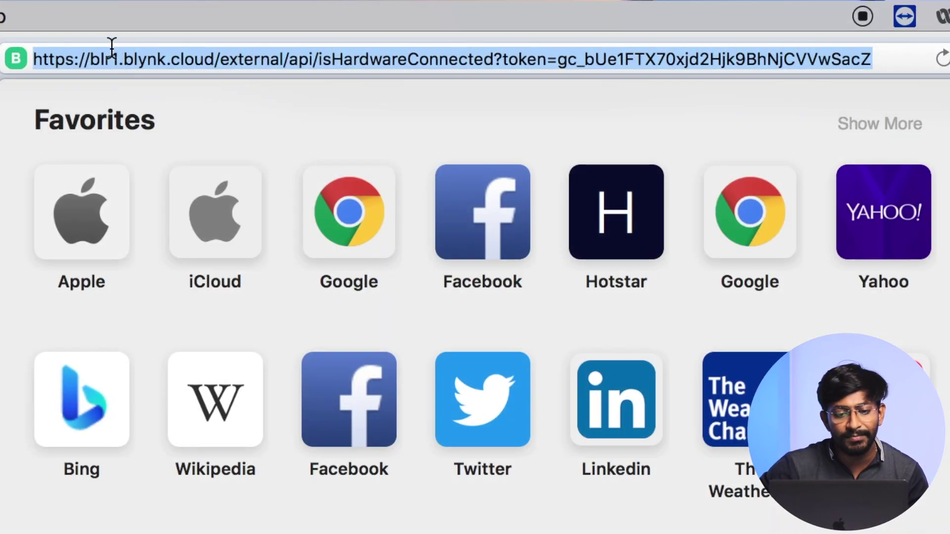
{"action": "left_click", "coordinate": [119, 56]}
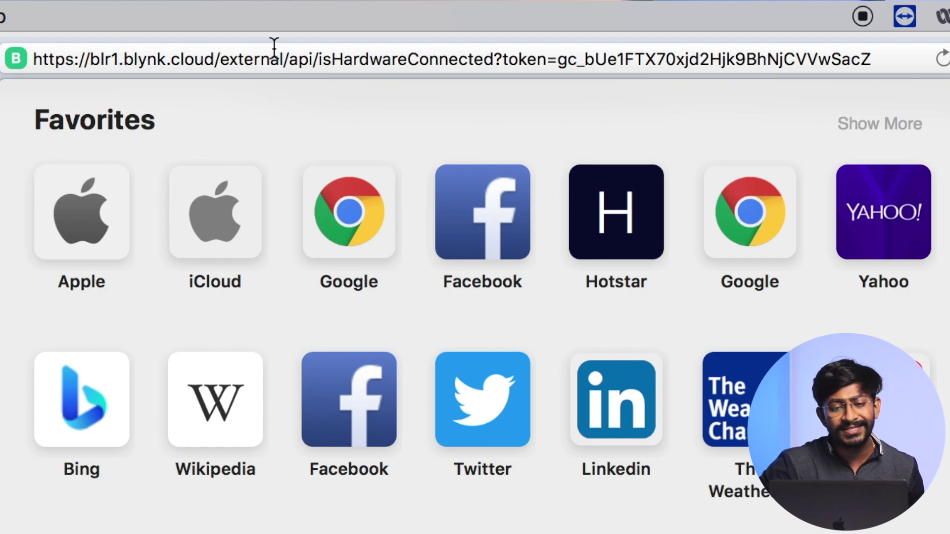
{"action": "double_click", "coordinate": [242, 59]}
{"action": "left_click", "coordinate": [311, 60]}
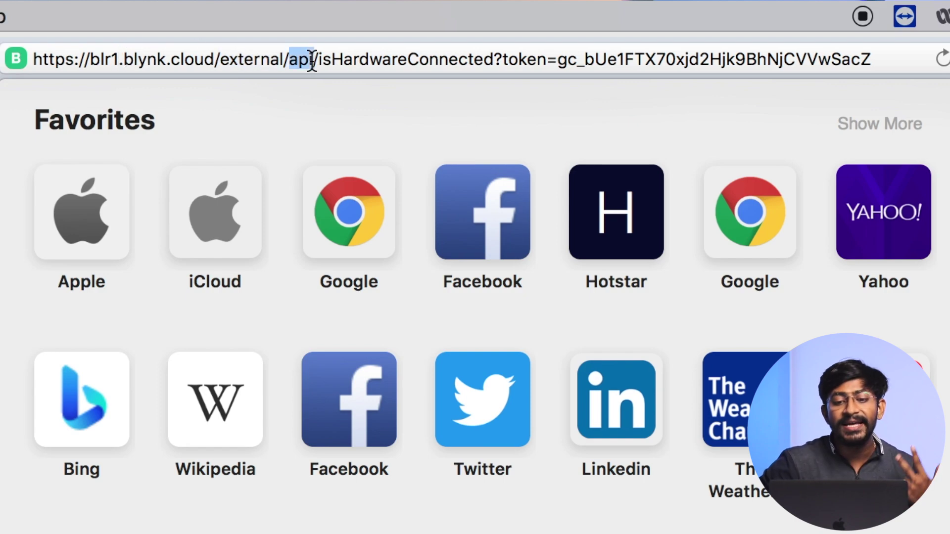
{"action": "double_click", "coordinate": [350, 59]}
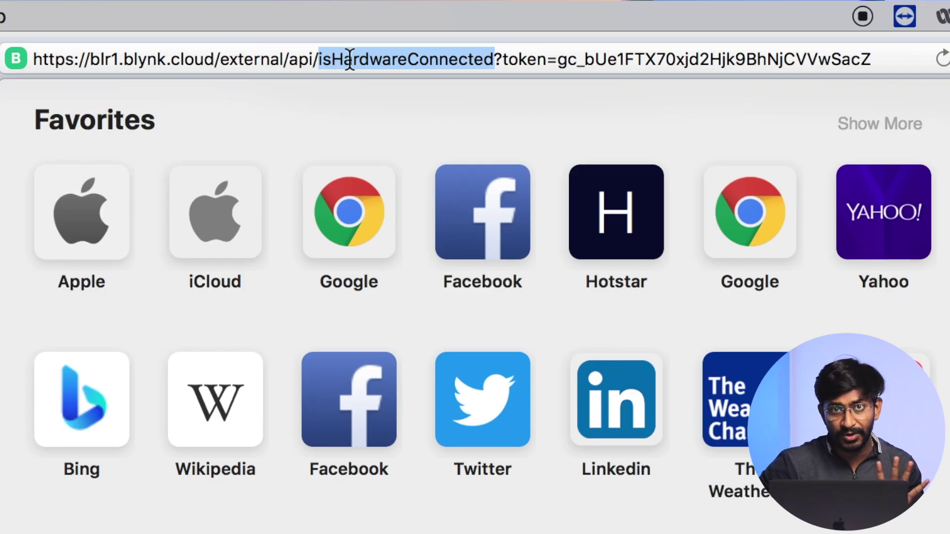
{"action": "left_click", "coordinate": [504, 58]}
{"action": "double_click", "coordinate": [529, 58]}
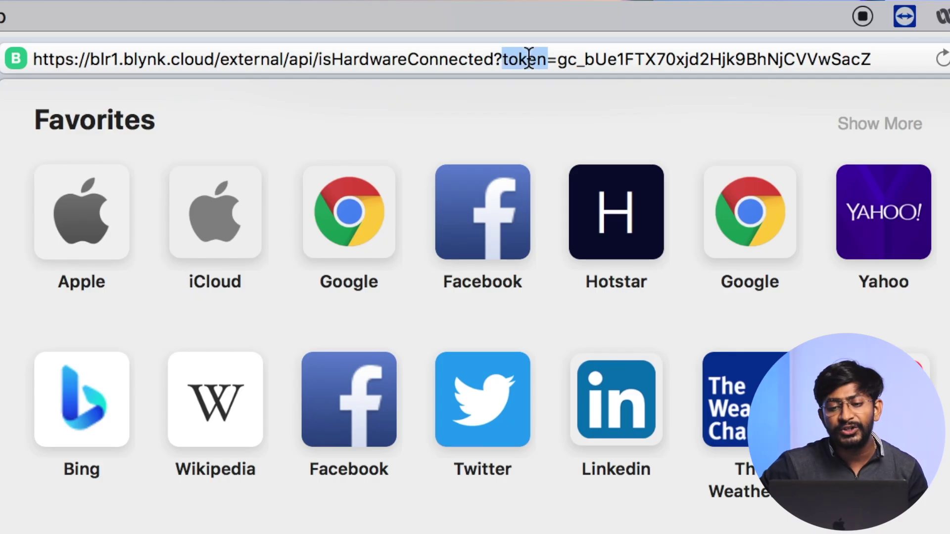
{"action": "left_click_drag", "start_coordinate": [558, 60], "coordinate": [880, 52]}
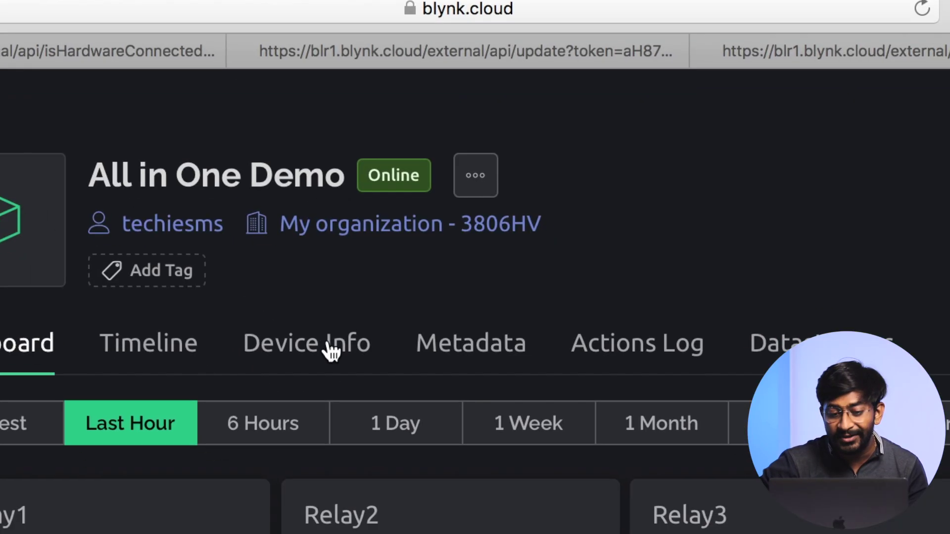
Copy the device's auth token from its firmware configuration into the isHardwareConnected URL and reload it
{"action": "left_click", "coordinate": [351, 369]}
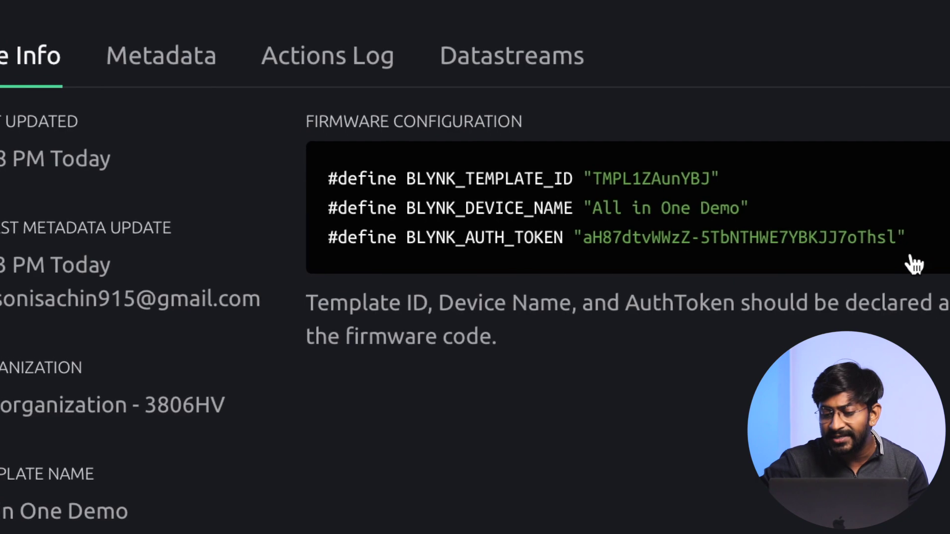
{"action": "left_click_drag", "start_coordinate": [886, 230], "coordinate": [581, 230]}
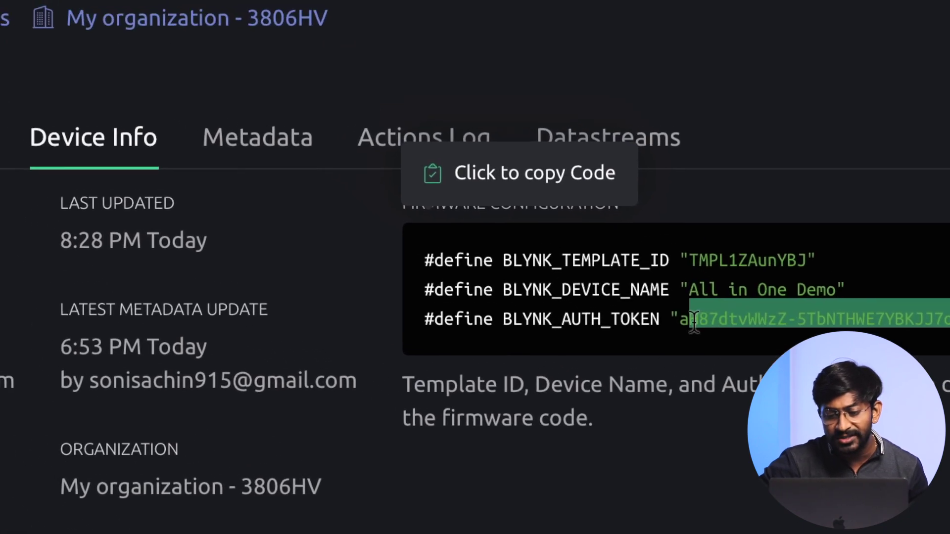
{"action": "left_click", "coordinate": [694, 321]}
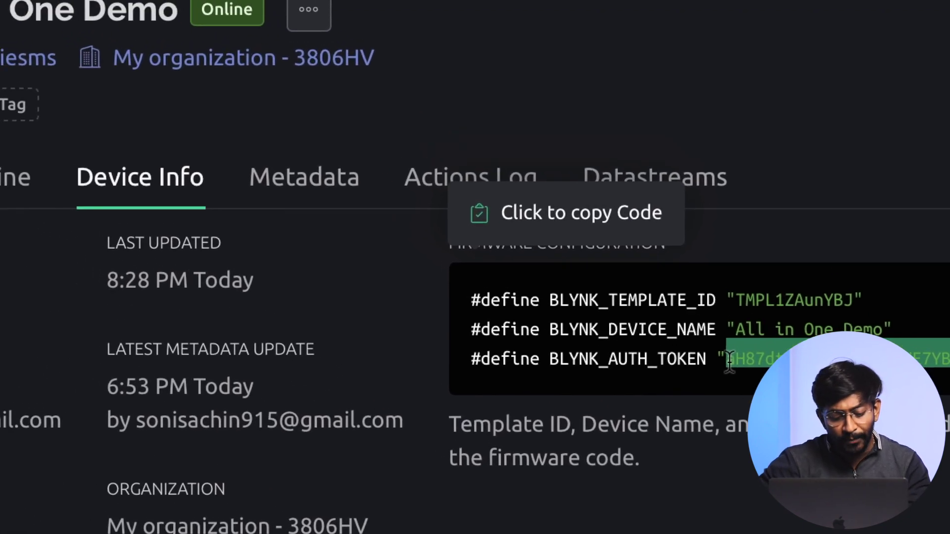
{"action": "left_click", "coordinate": [49, 10]}
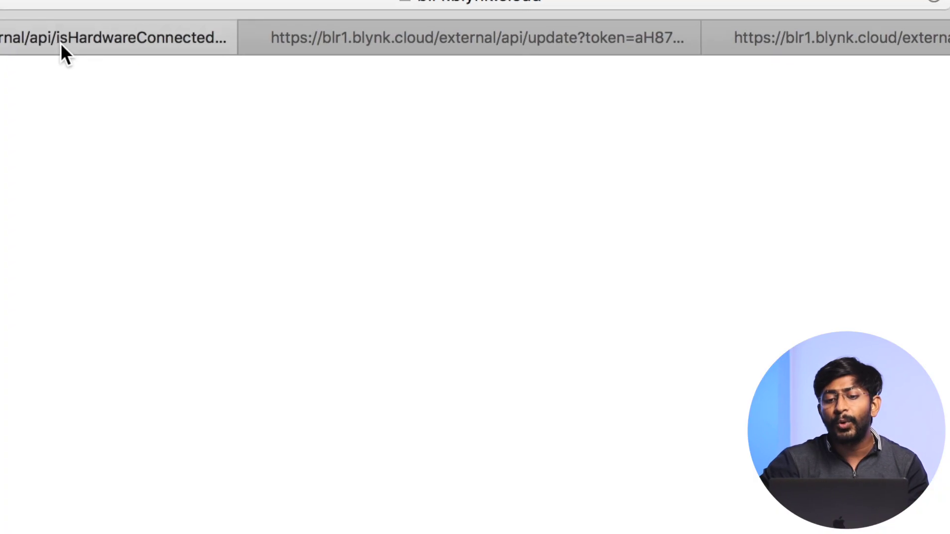
{"action": "left_click", "coordinate": [731, 25]}
{"action": "left_click", "coordinate": [869, 18]}
{"action": "left_click_drag", "start_coordinate": [895, 24], "coordinate": [583, 18]}
{"action": "key", "text": "super+v"}
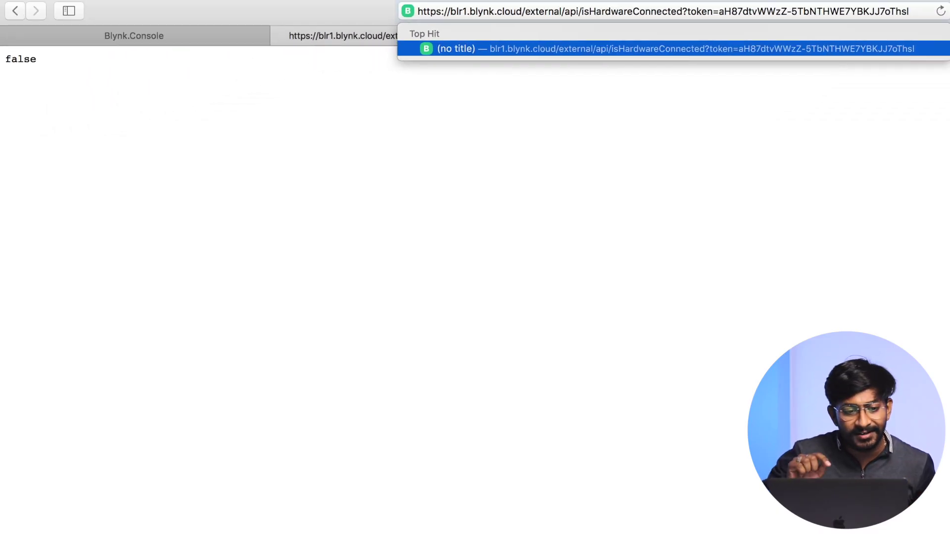
{"action": "key", "text": "Return"}
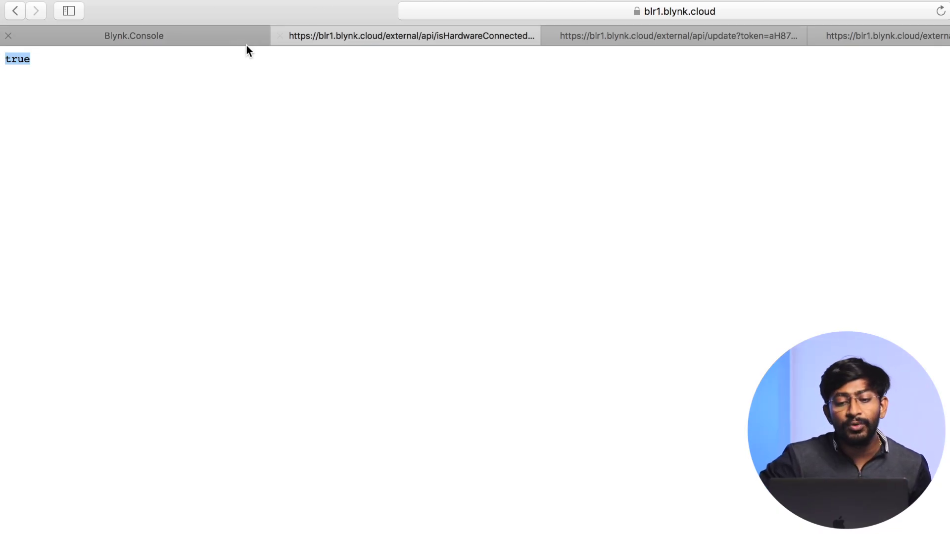
Paste the other device's token string into the address bar and select it
{"action": "key", "text": "super+l"}
{"action": "key", "text": "super+v"}
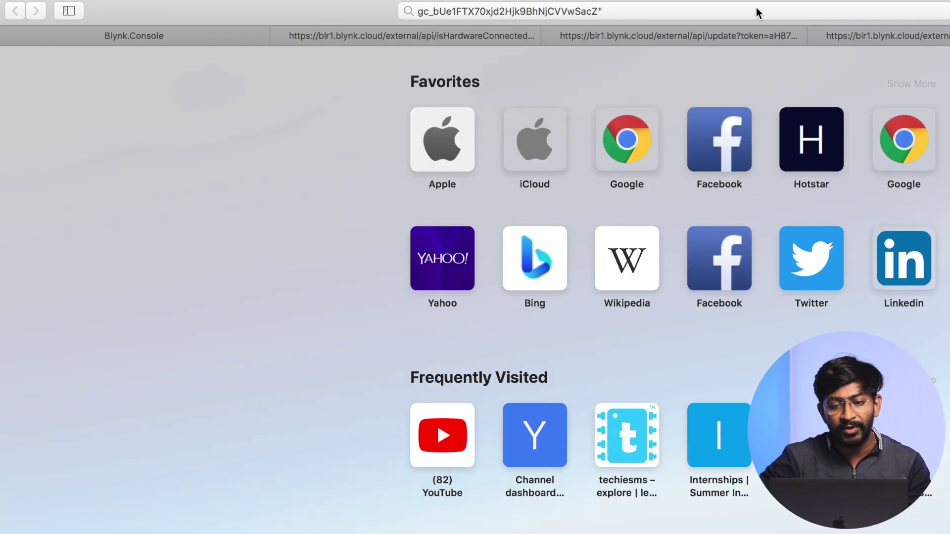
{"action": "left_click", "coordinate": [758, 13]}
{"action": "key", "text": "Right"}
{"action": "key", "text": "super+a"}
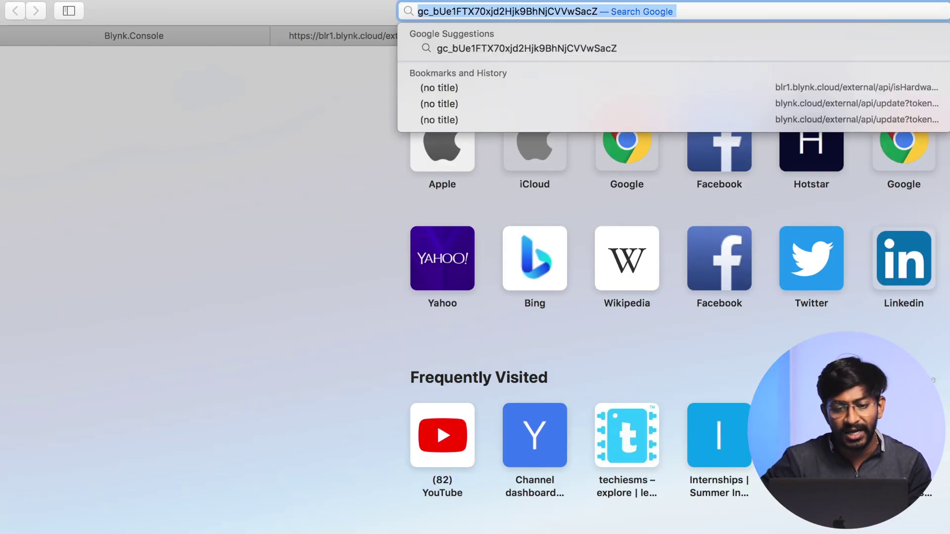
Replace the token in the isHardwareConnected URL with the other device's token and rerun it
{"action": "left_click", "coordinate": [328, 41]}
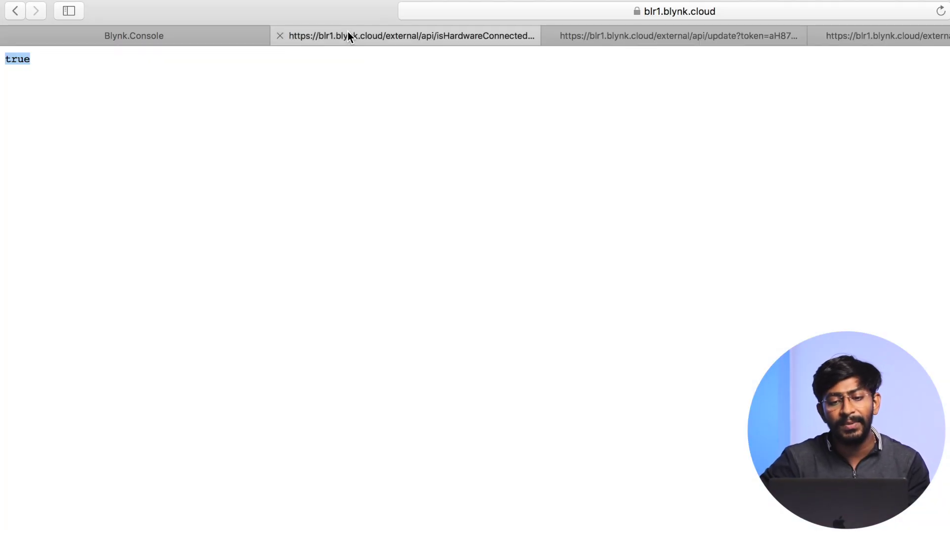
{"action": "left_click", "coordinate": [751, 11]}
{"action": "left_click", "coordinate": [802, 15]}
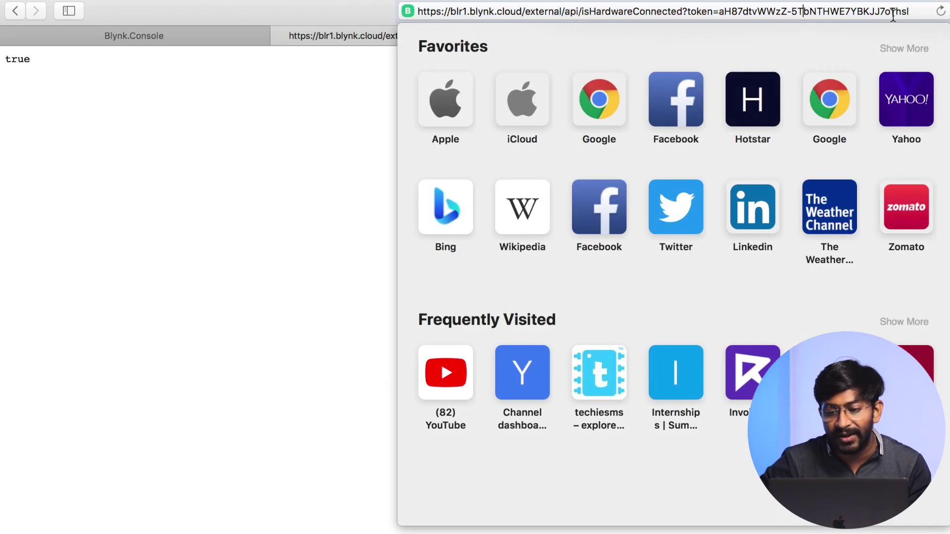
{"action": "left_click_drag", "start_coordinate": [872, 10], "coordinate": [705, 11]}
{"action": "key", "text": "super+v"}
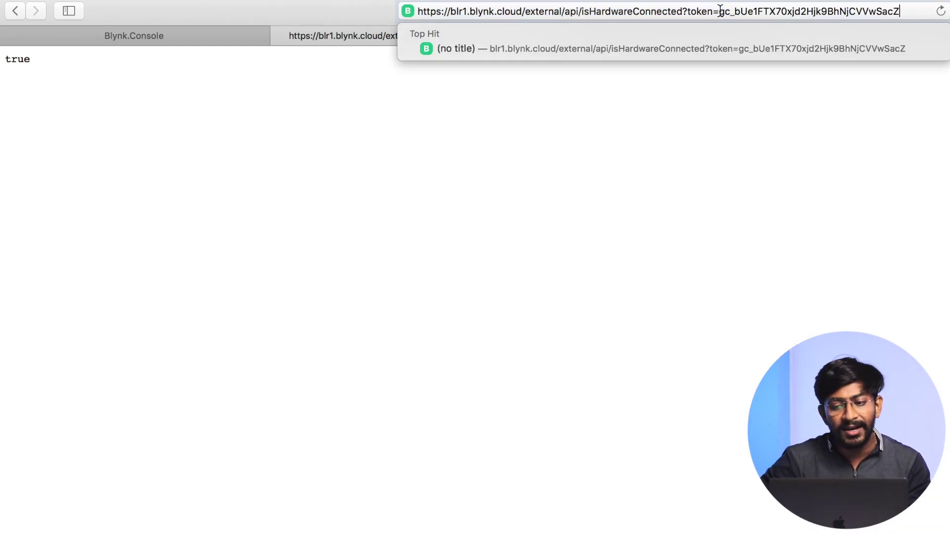
{"action": "key", "text": "Return"}
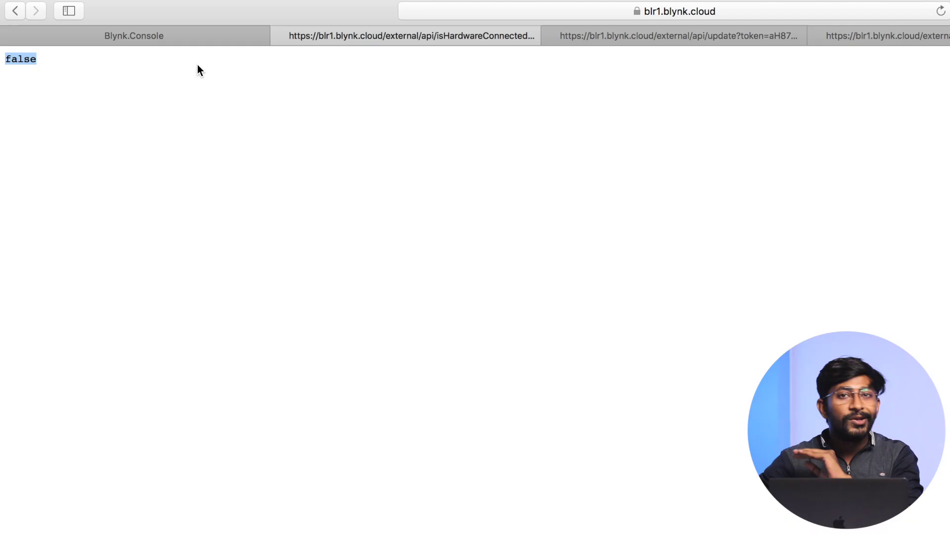
{"action": "left_click", "coordinate": [606, 44]}
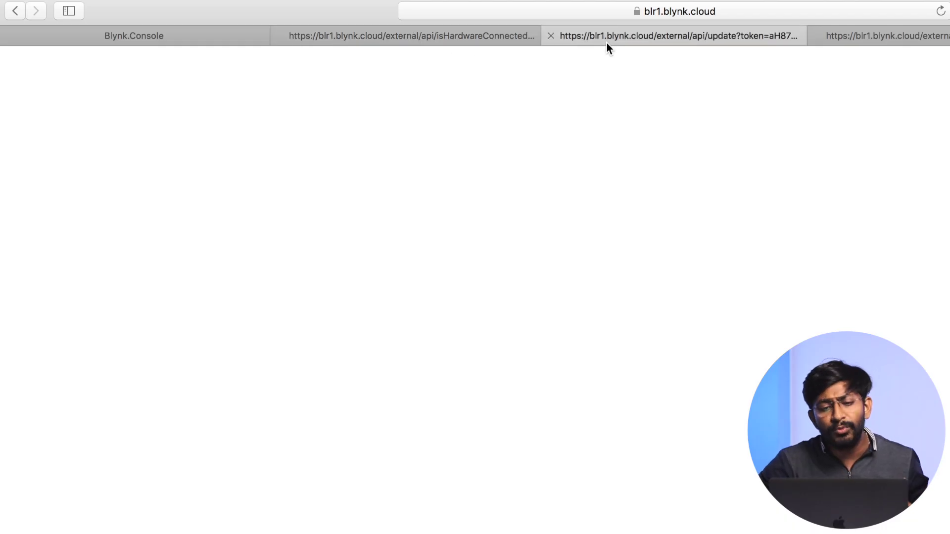
Highlight the server, external, api, update, token and v0=4 parts of the pin-update URL
{"action": "left_click", "coordinate": [567, 10]}
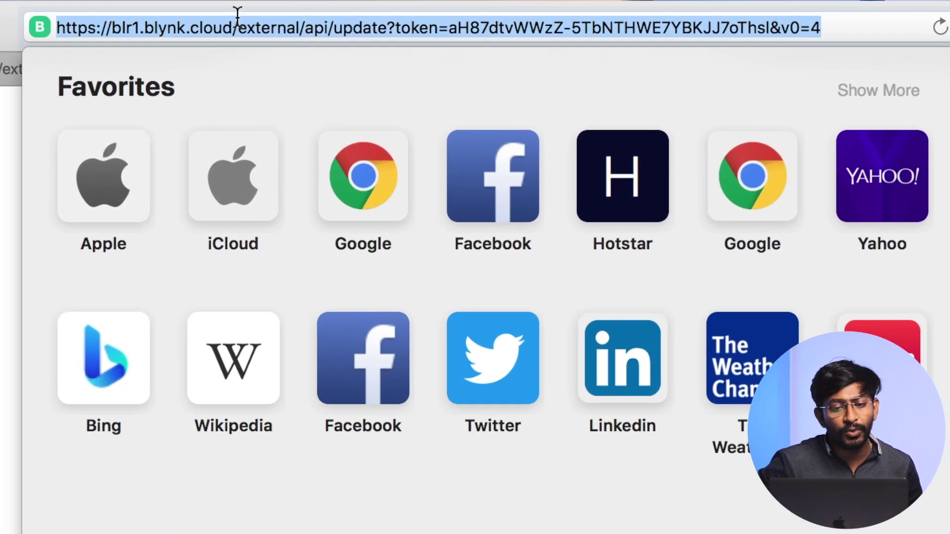
{"action": "left_click", "coordinate": [529, 13]}
{"action": "left_click_drag", "start_coordinate": [234, 25], "coordinate": [118, 22]}
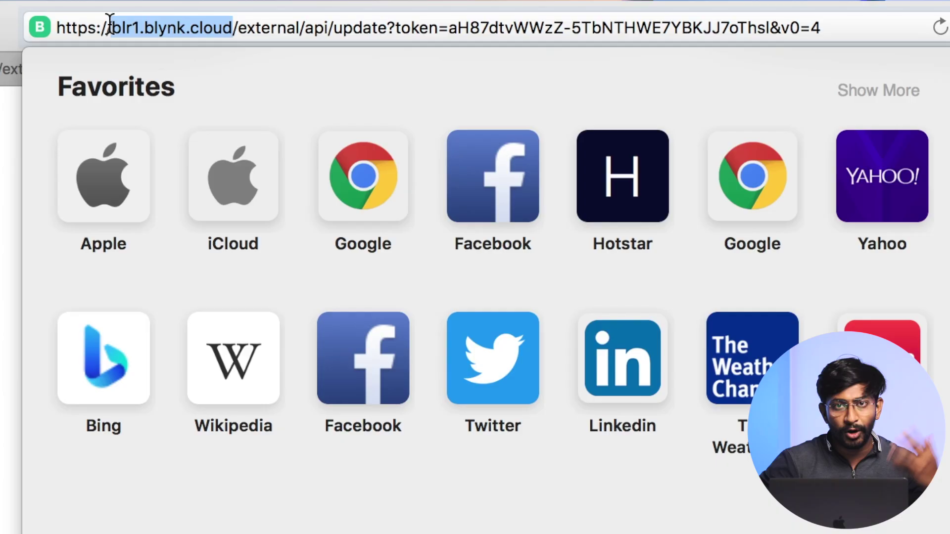
{"action": "double_click", "coordinate": [276, 27]}
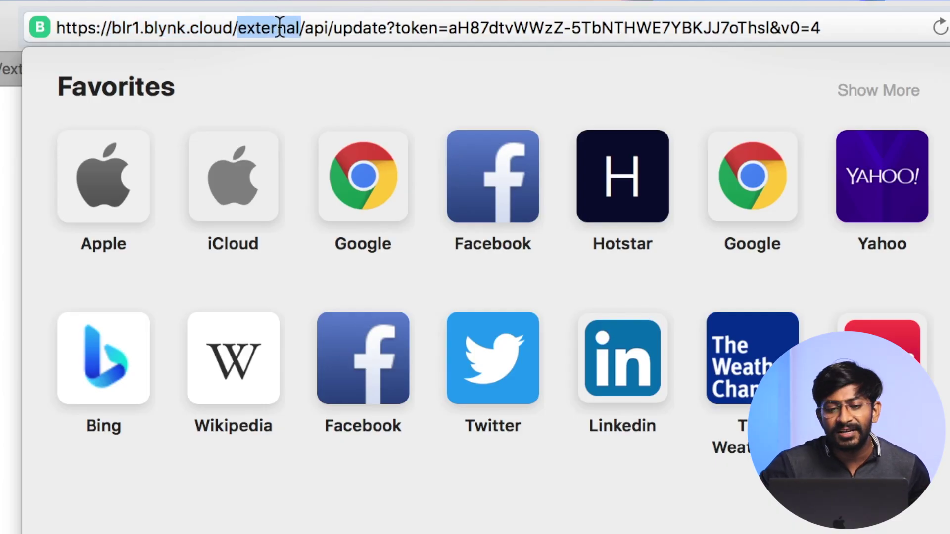
{"action": "double_click", "coordinate": [322, 27]}
{"action": "double_click", "coordinate": [355, 28]}
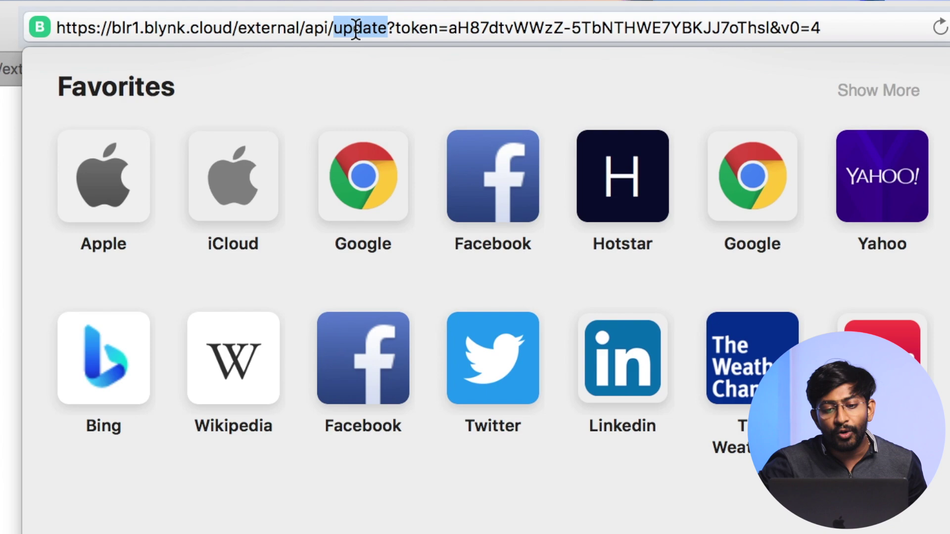
{"action": "triple_click", "coordinate": [400, 25]}
{"action": "left_click", "coordinate": [498, 27]}
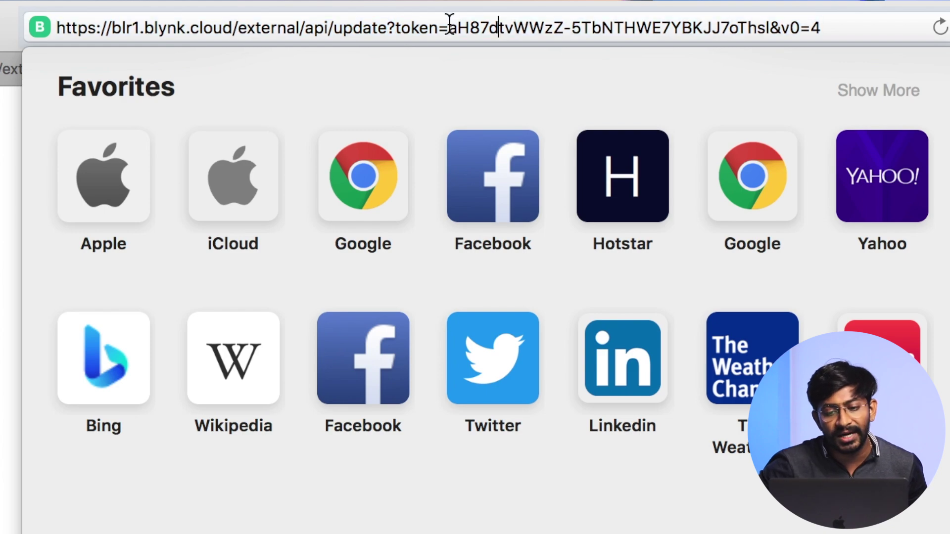
{"action": "left_click_drag", "start_coordinate": [449, 25], "coordinate": [764, 28]}
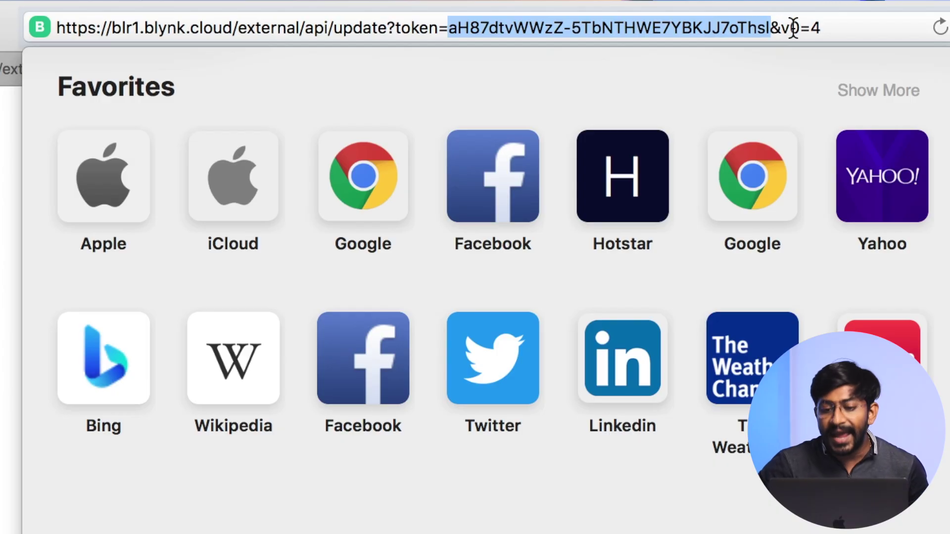
{"action": "left_click", "coordinate": [826, 28]}
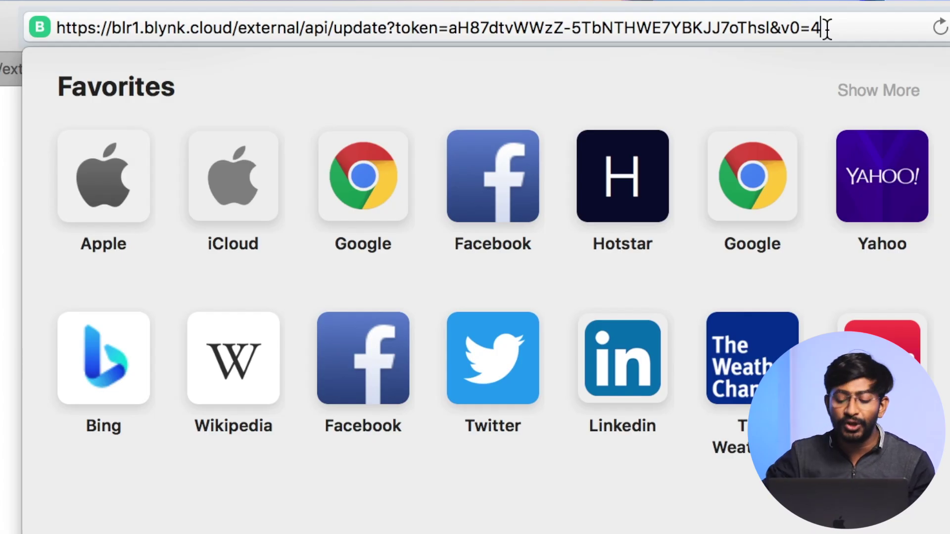
{"action": "key", "text": "Left"}
{"action": "key", "text": "Left"}
{"action": "key", "text": "Left"}
Retarget the update request to pin V1 and send value 1, then value 0
{"action": "key", "text": "Right"}
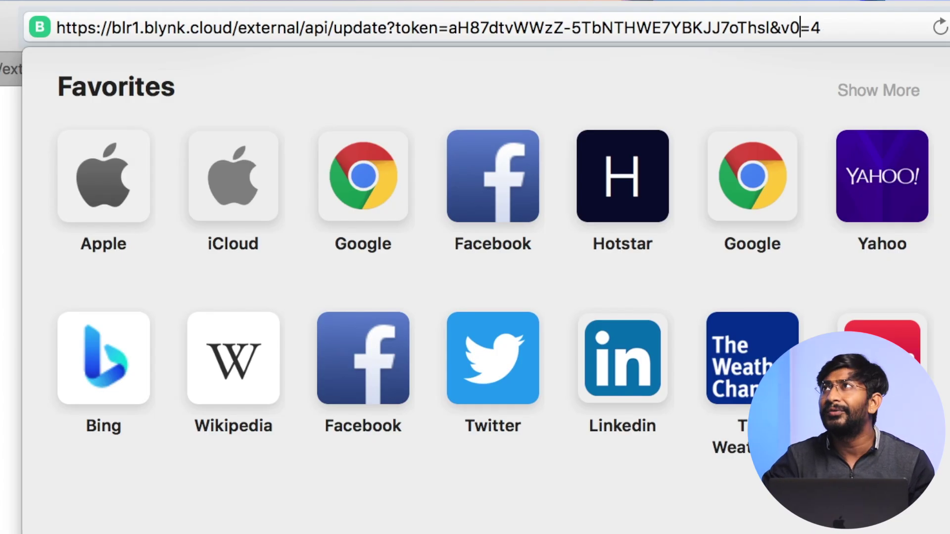
{"action": "key", "text": "BackSpace"}
{"action": "type", "text": "1"}
{"action": "key", "text": "Return"}
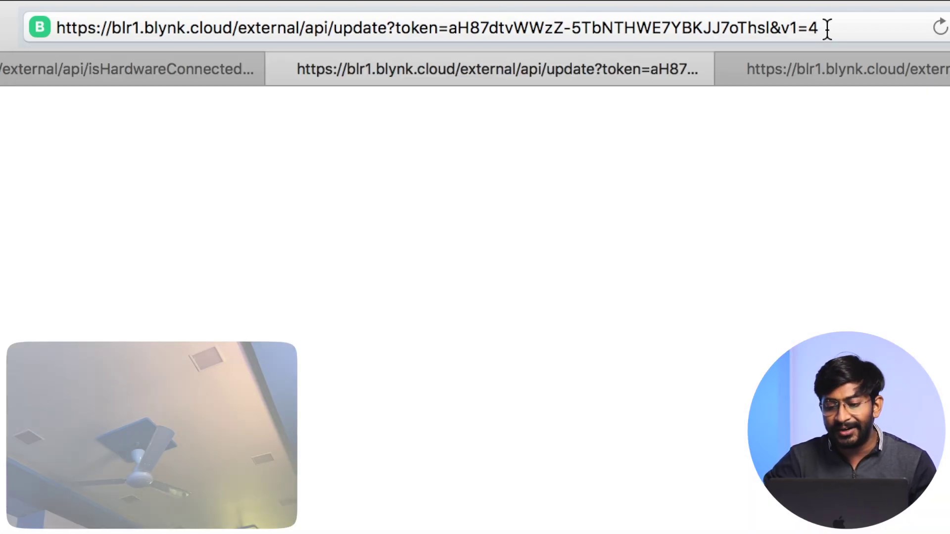
{"action": "key", "text": "BackSpace"}
{"action": "type", "text": "1"}
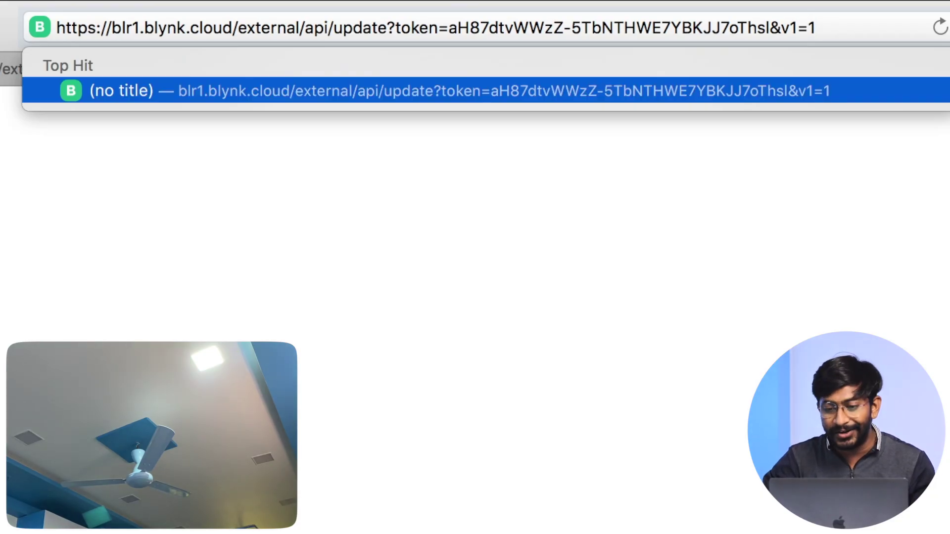
{"action": "key", "text": "Return"}
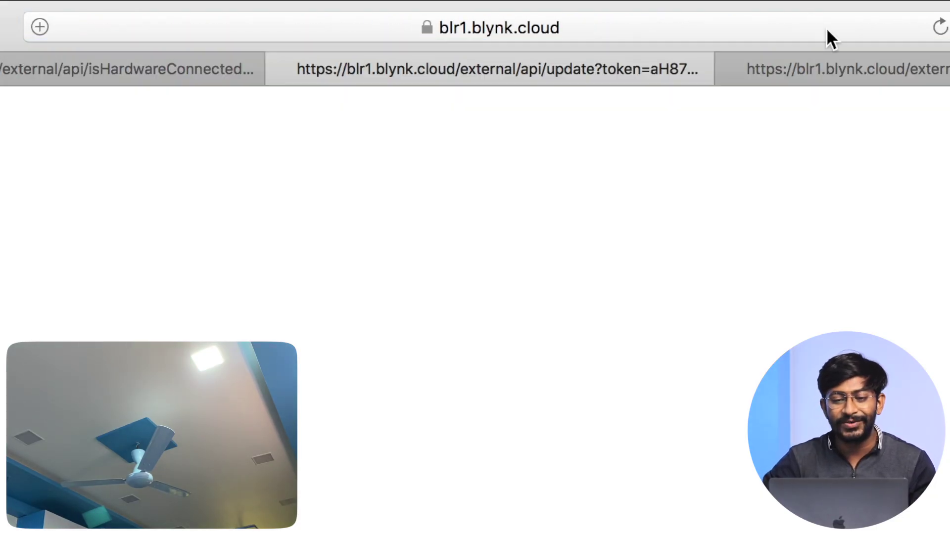
{"action": "left_click", "coordinate": [827, 28]}
{"action": "left_click", "coordinate": [826, 28]}
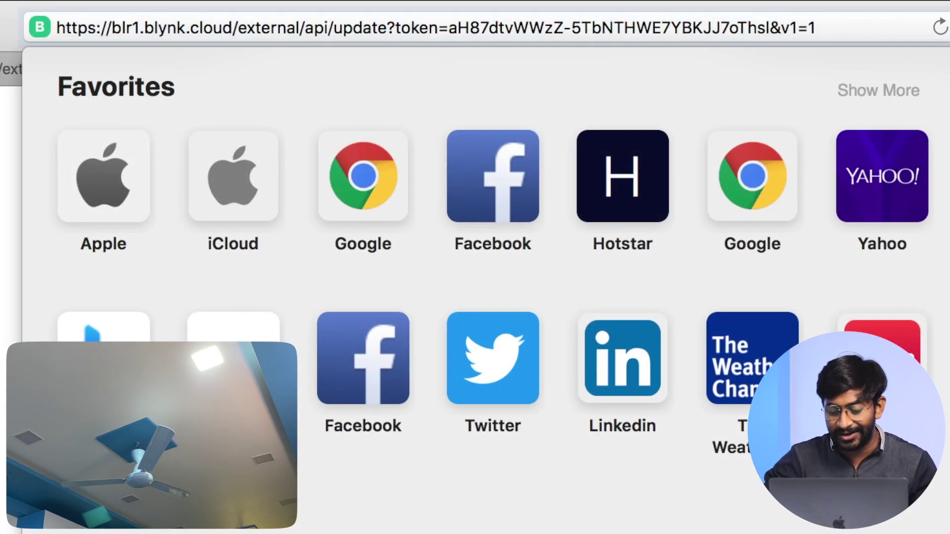
{"action": "key", "text": "BackSpace"}
{"action": "type", "text": "0"}
{"action": "key", "text": "Return"}
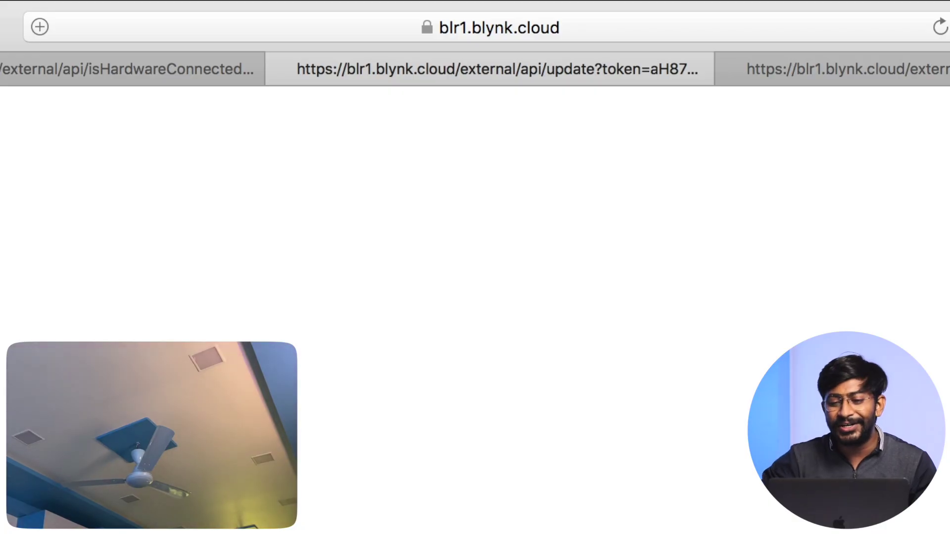
Send an update request setting pin V2 to 1
{"action": "left_click", "coordinate": [826, 28]}
{"action": "key", "text": "Right"}
{"action": "key", "text": "Left"}
{"action": "key", "text": "Left"}
{"action": "key", "text": "BackSpace"}
{"action": "type", "text": "2"}
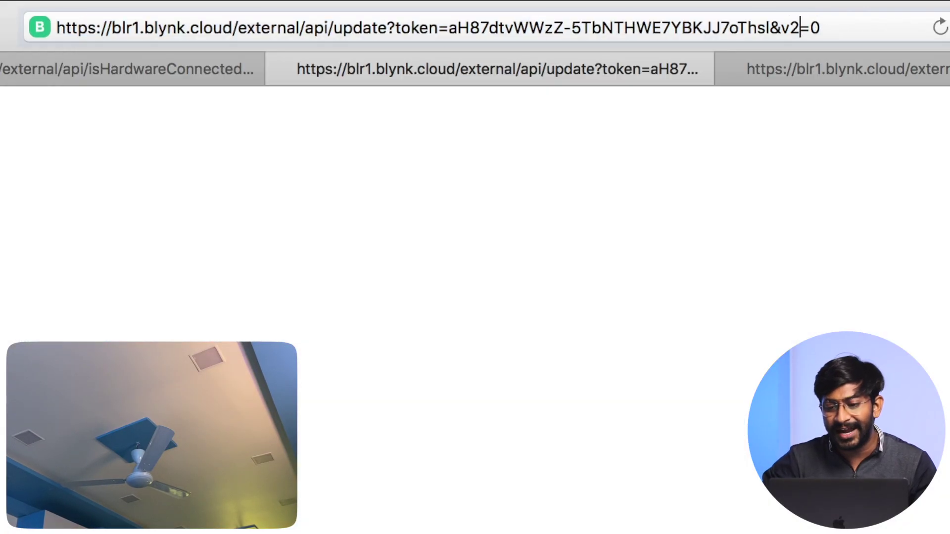
{"action": "key", "text": "Right"}
{"action": "key", "text": "Right"}
{"action": "key", "text": "BackSpace"}
{"action": "type", "text": "1"}
{"action": "key", "text": "Return"}
Send an update request setting pin V4 to 1
{"action": "left_click", "coordinate": [826, 30]}
{"action": "key", "text": "Right"}
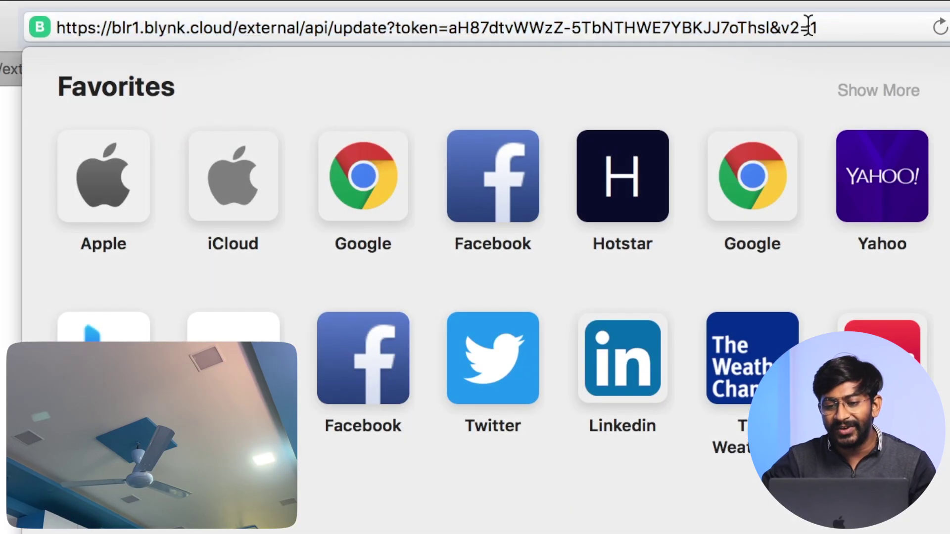
{"action": "key", "text": "Left"}
{"action": "key", "text": "Left"}
{"action": "key", "text": "BackSpace"}
{"action": "type", "text": "3"}
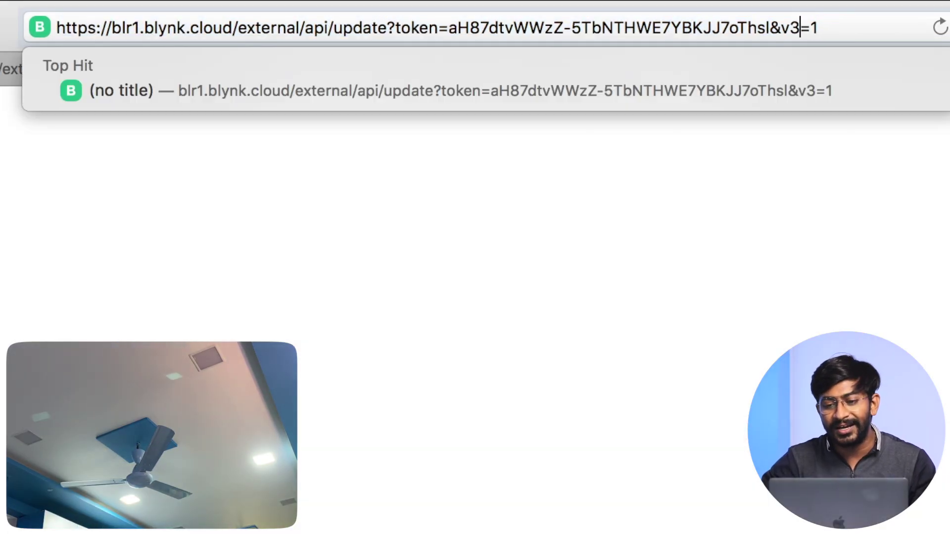
{"action": "key", "text": "BackSpace"}
{"action": "type", "text": "4"}
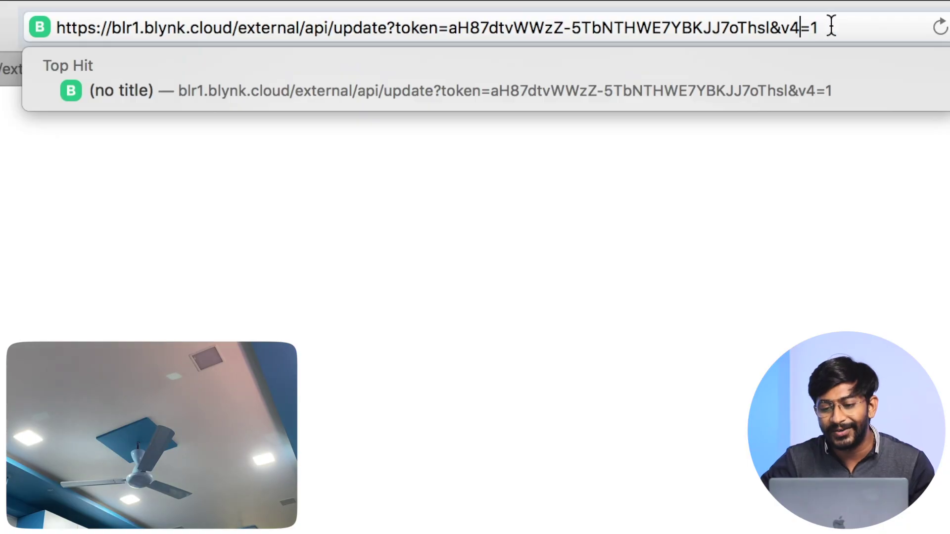
{"action": "key", "text": "Return"}
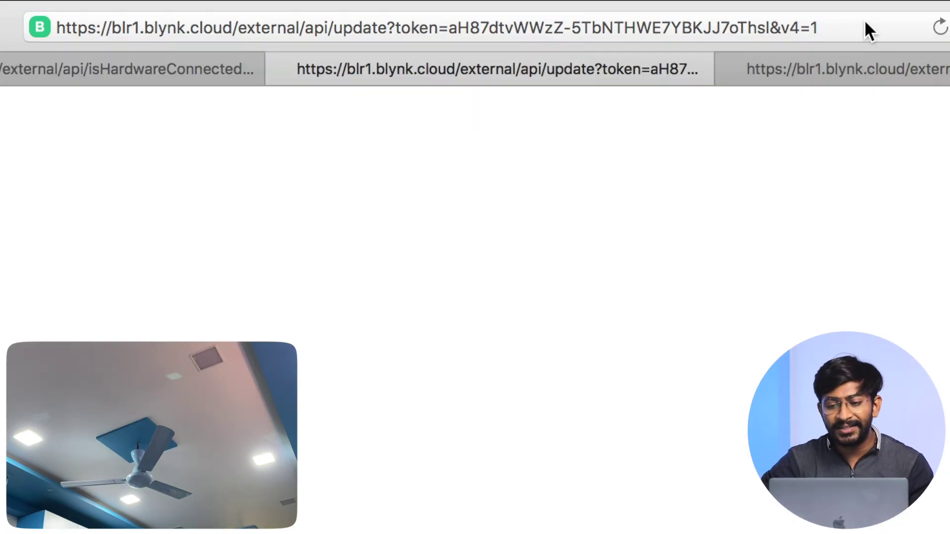
Edit the URL to &v0=4 and send it, setting Fan Speed to 4
{"action": "left_click", "coordinate": [865, 29]}
{"action": "key", "text": "Right"}
{"action": "key", "text": "BackSpace"}
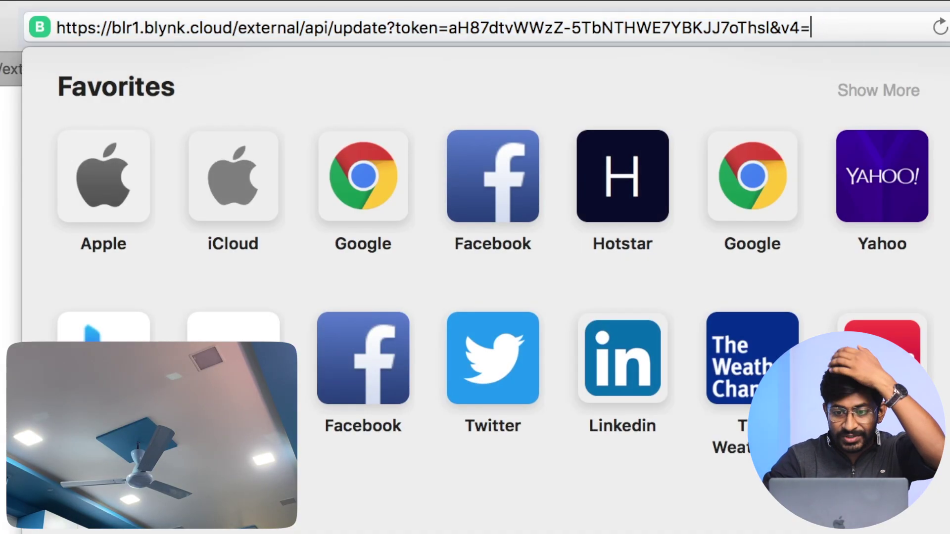
{"action": "type", "text": "0"}
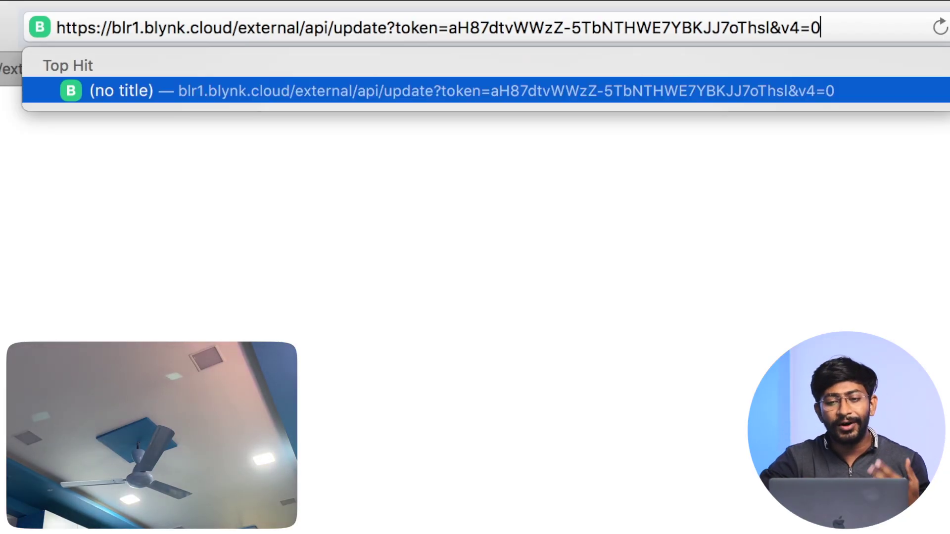
{"action": "left_click", "coordinate": [801, 28]}
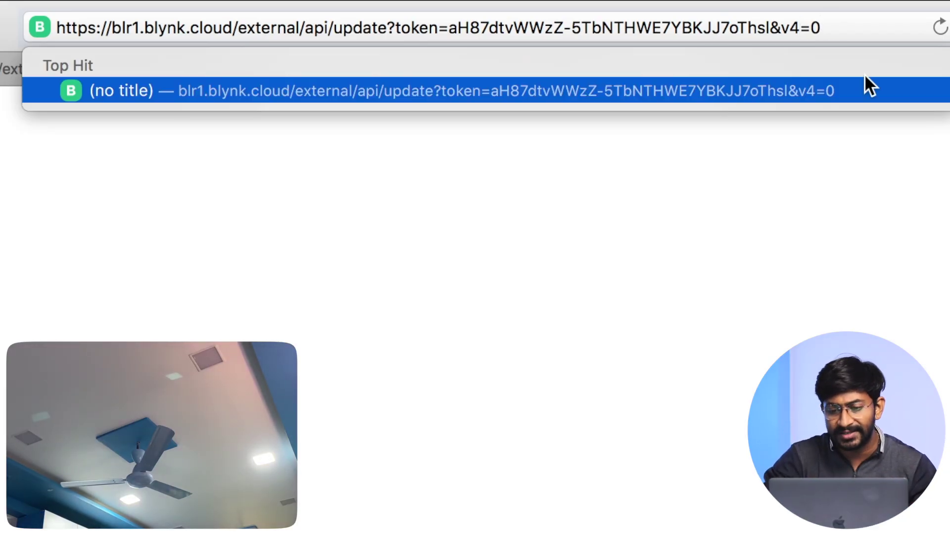
{"action": "key", "text": "BackSpace"}
{"action": "type", "text": "0"}
{"action": "key", "text": "Right"}
{"action": "key", "text": "Right"}
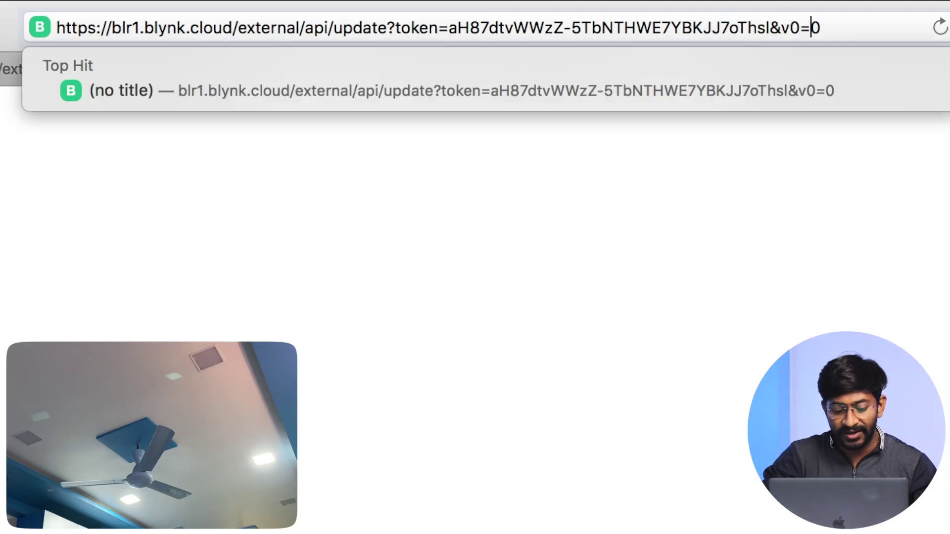
{"action": "key", "text": "BackSpace"}
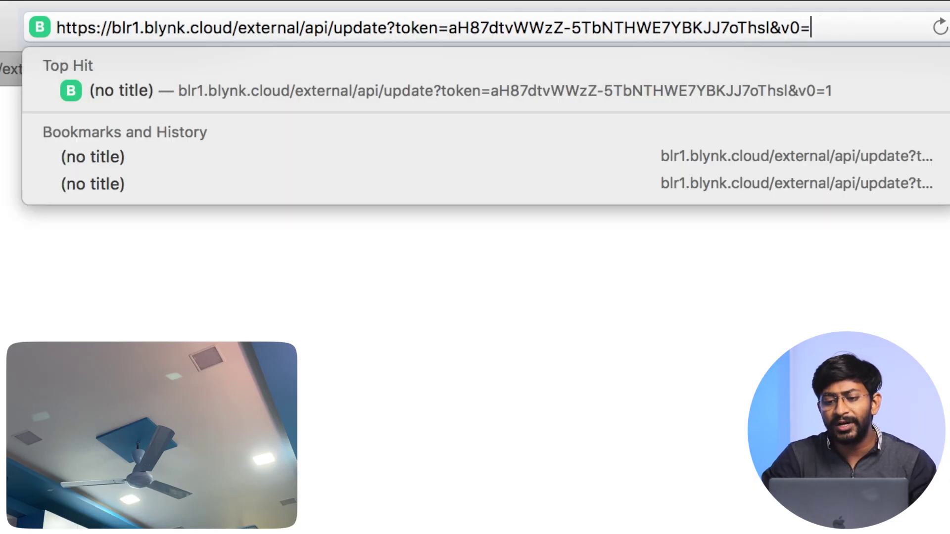
{"action": "type", "text": "4"}
{"action": "key", "text": "Return"}
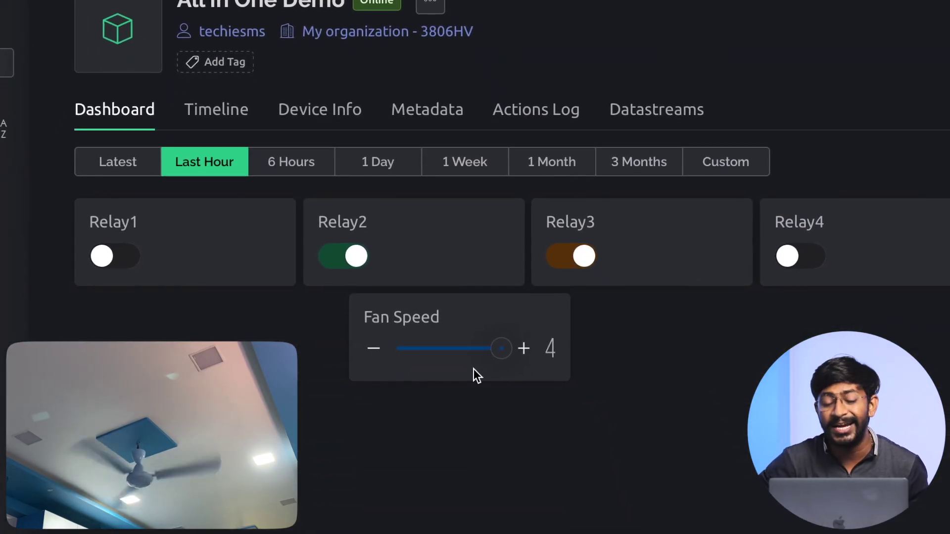
Slide Fan Speed to 0 and switch Relay1 and Relay4 on
{"action": "left_click_drag", "start_coordinate": [446, 351], "coordinate": [391, 349]}
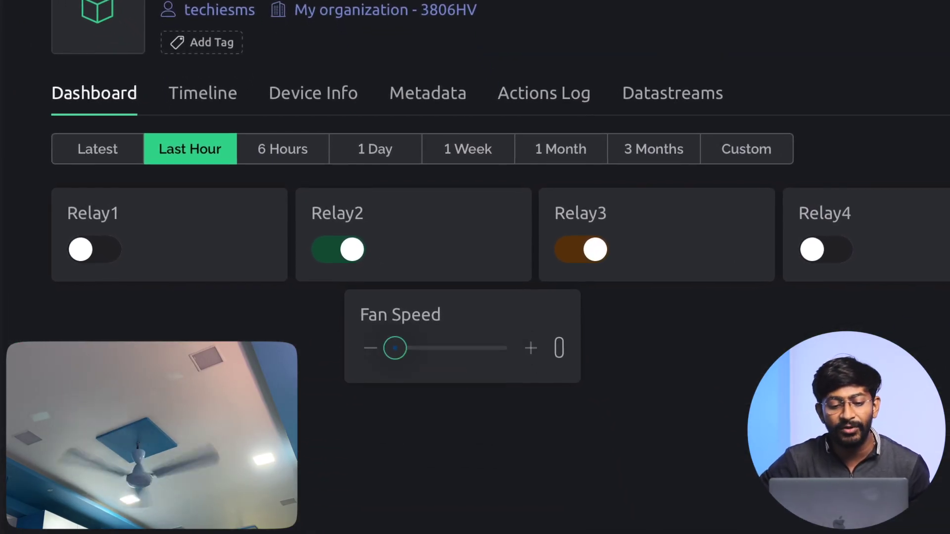
{"action": "left_click", "coordinate": [78, 253]}
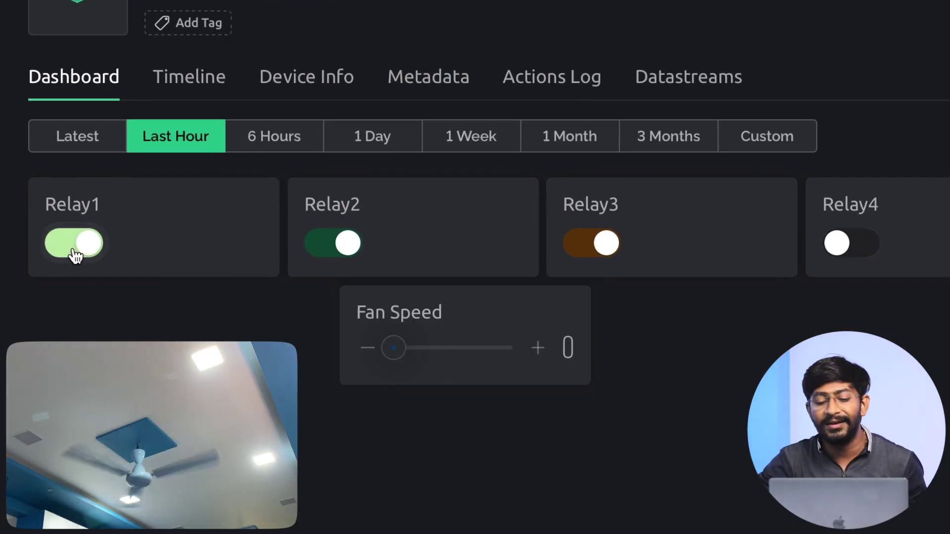
{"action": "left_click", "coordinate": [869, 242]}
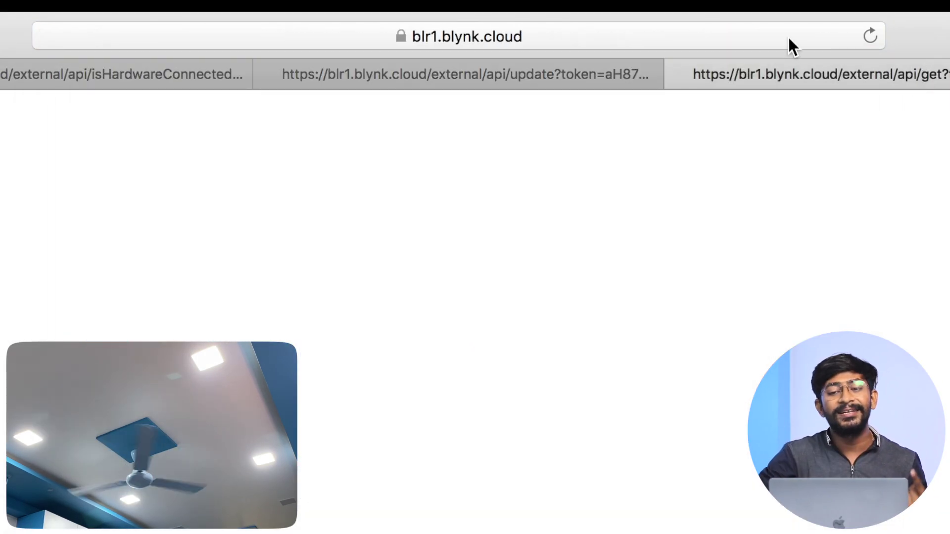
Highlight blr1, external, api, get, the device token and v0 in the get request URL
{"action": "left_click", "coordinate": [788, 38]}
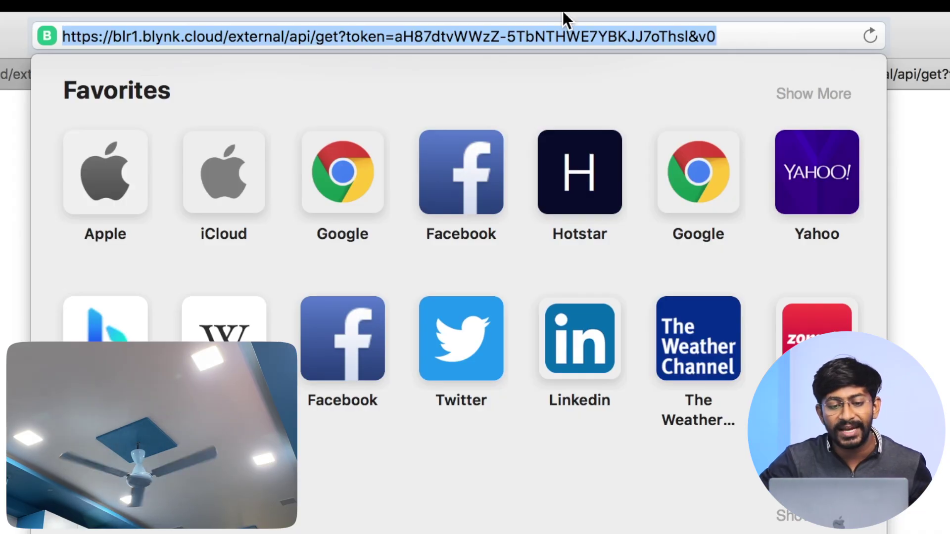
{"action": "double_click", "coordinate": [136, 36]}
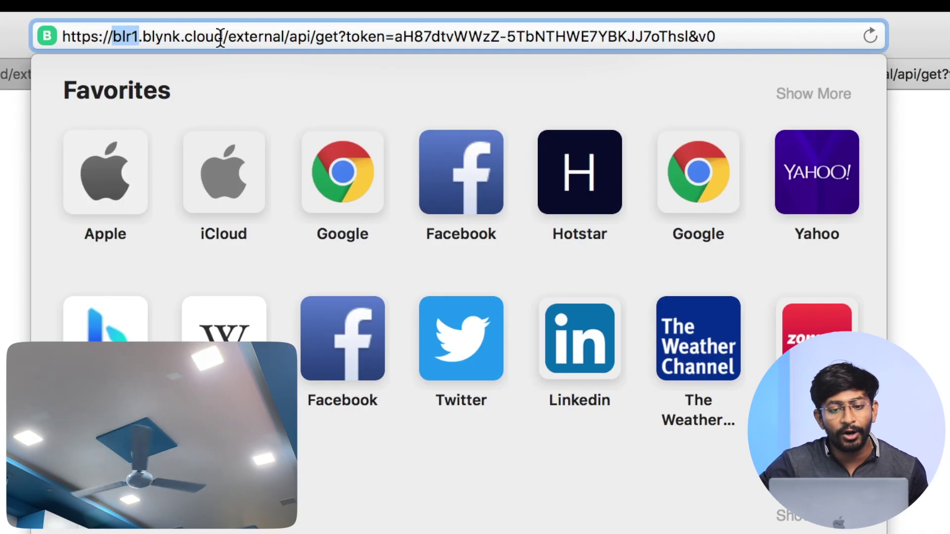
{"action": "double_click", "coordinate": [252, 33]}
{"action": "double_click", "coordinate": [299, 37]}
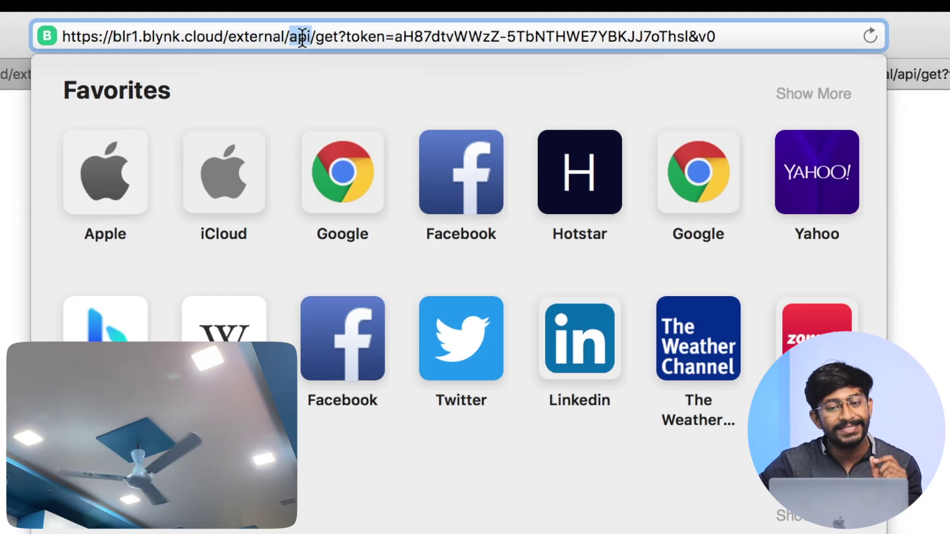
{"action": "double_click", "coordinate": [326, 37]}
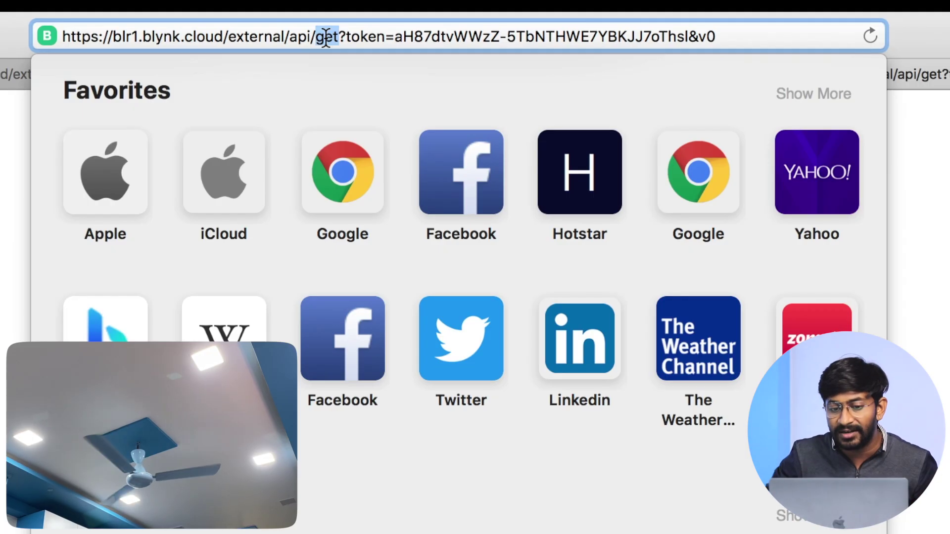
{"action": "left_click_drag", "start_coordinate": [395, 38], "coordinate": [690, 42]}
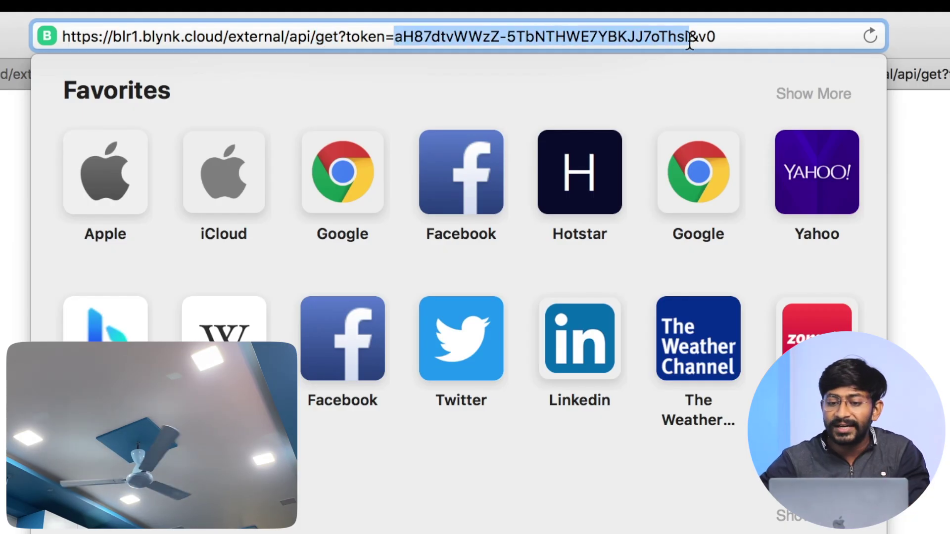
{"action": "left_click", "coordinate": [698, 38]}
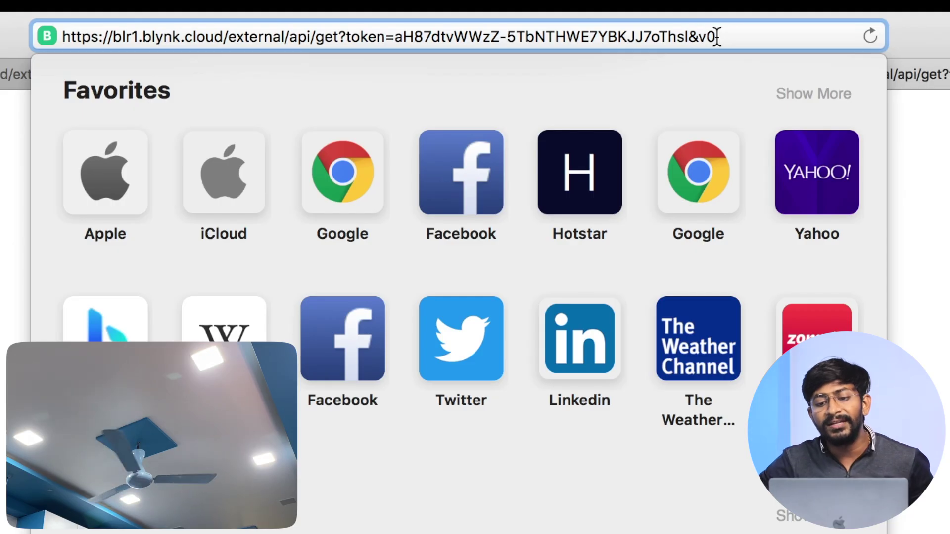
{"action": "left_click_drag", "start_coordinate": [717, 37], "coordinate": [702, 39]}
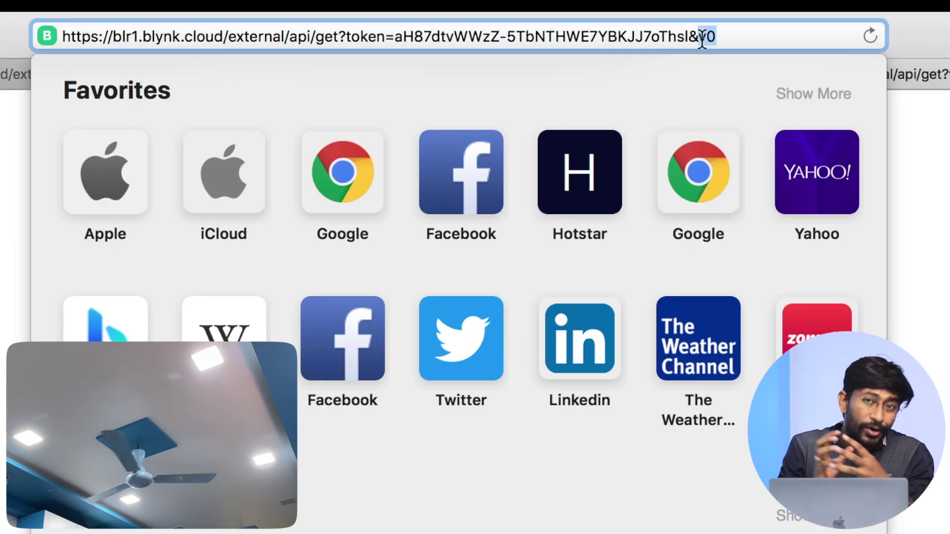
{"action": "left_click", "coordinate": [725, 37]}
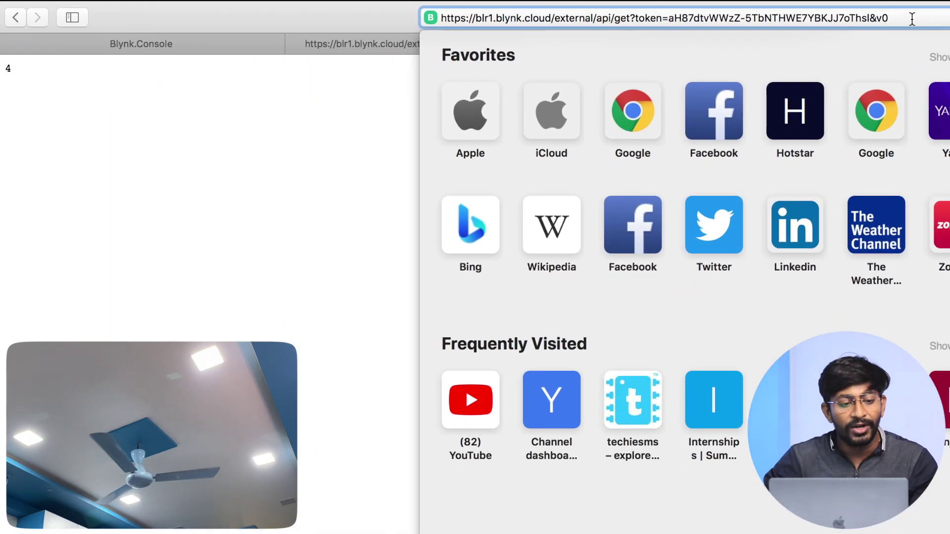
Read V0 via the get request, raise Fan Speed on the dashboard, and reread V0 as 4
{"action": "key", "text": "Return"}
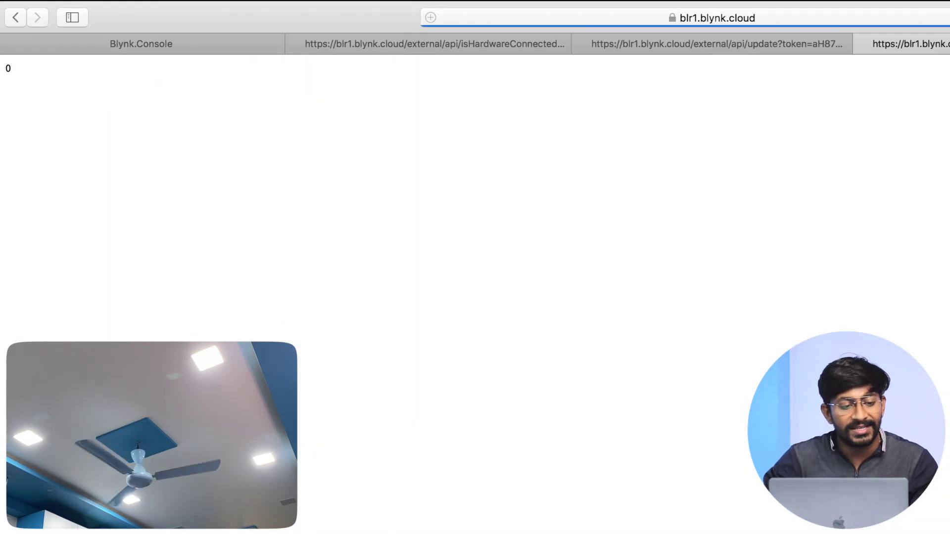
{"action": "left_click", "coordinate": [129, 41]}
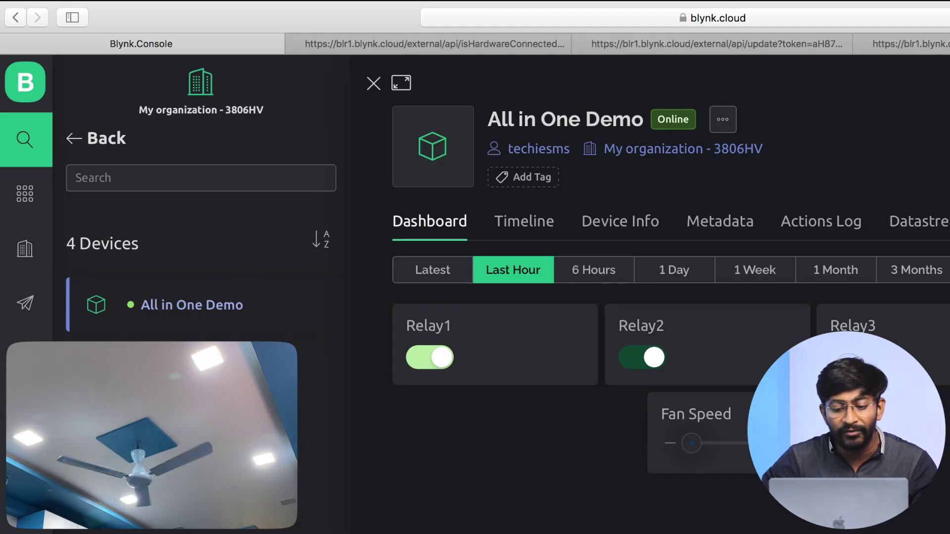
{"action": "left_click_drag", "start_coordinate": [693, 444], "coordinate": [791, 443]}
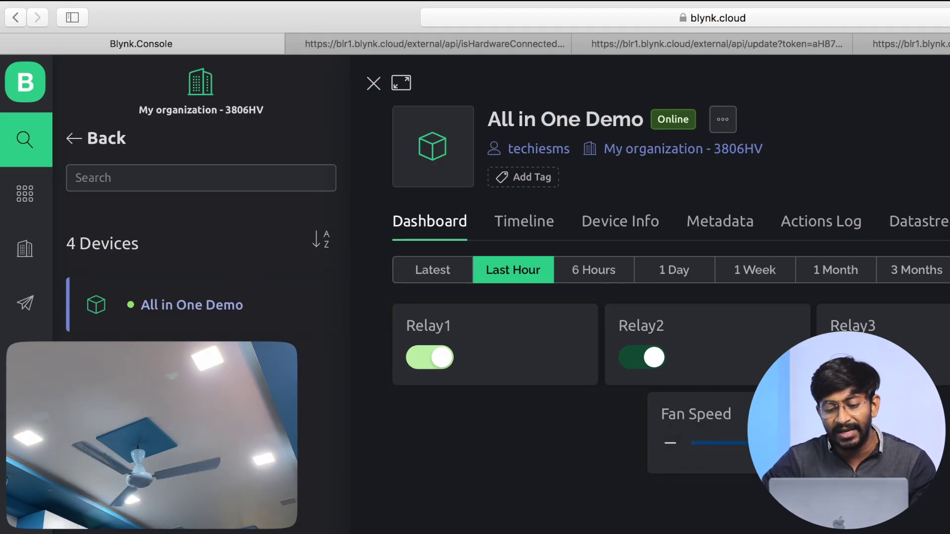
{"action": "key", "text": "super+l"}
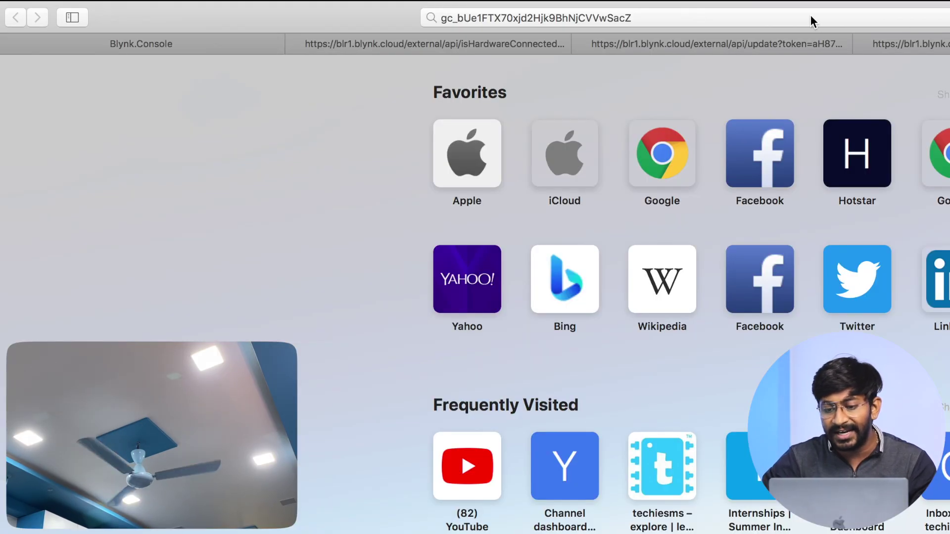
{"action": "left_click", "coordinate": [886, 42]}
{"action": "left_click", "coordinate": [922, 22]}
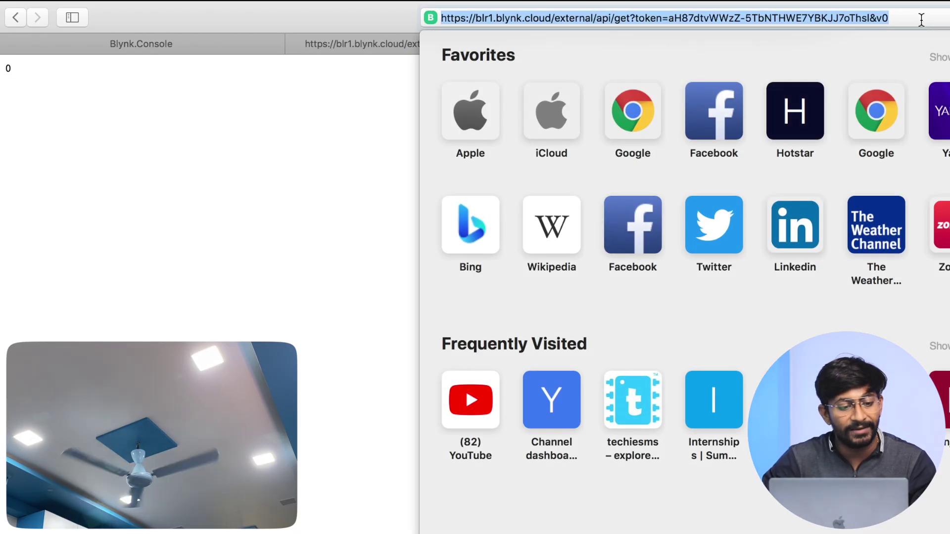
{"action": "key", "text": "Return"}
{"action": "left_click_drag", "start_coordinate": [17, 72], "coordinate": [1, 69]}
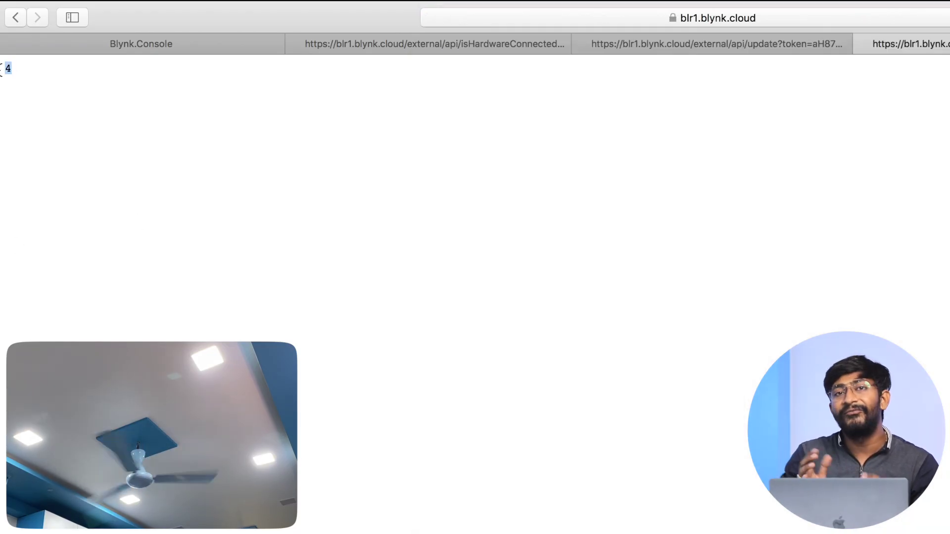
Send the edited get request, which now returns 1
{"action": "left_click", "coordinate": [783, 20]}
{"action": "key", "text": "Right"}
{"action": "key", "text": "Return"}
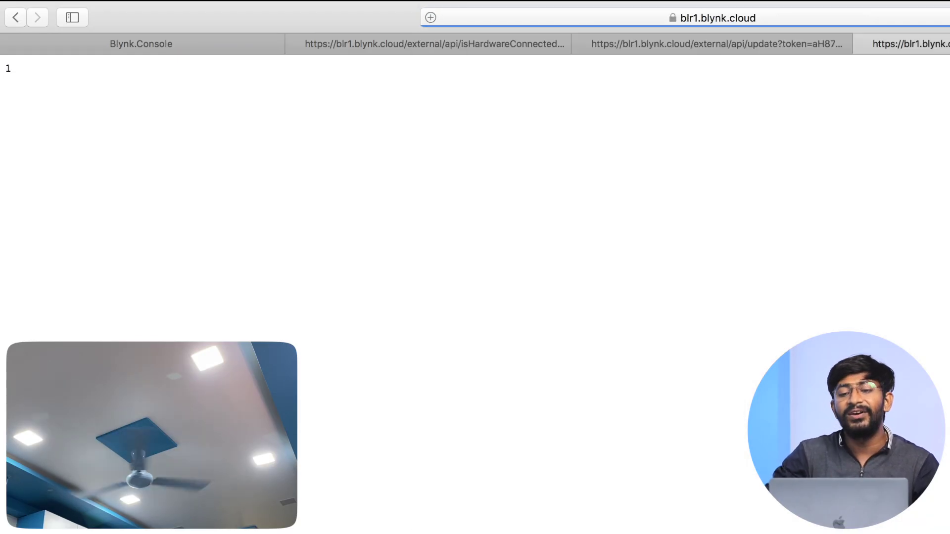